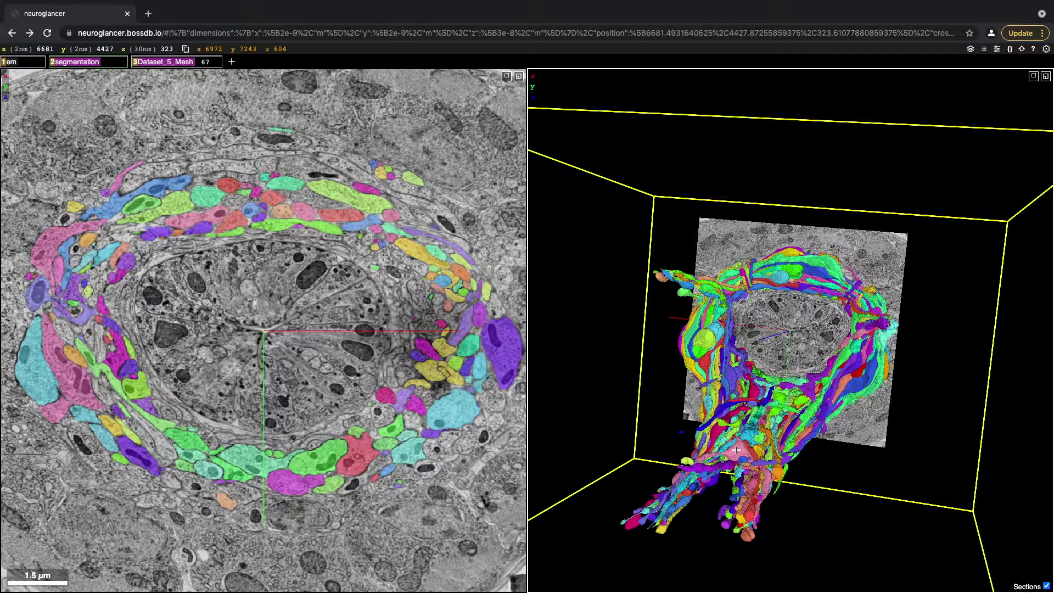
# Orbit the coloured neuron meshes in the 3D view to a more frontal angle.
pyautogui.moveTo(739, 459); pyautogui.dragTo(767, 405)
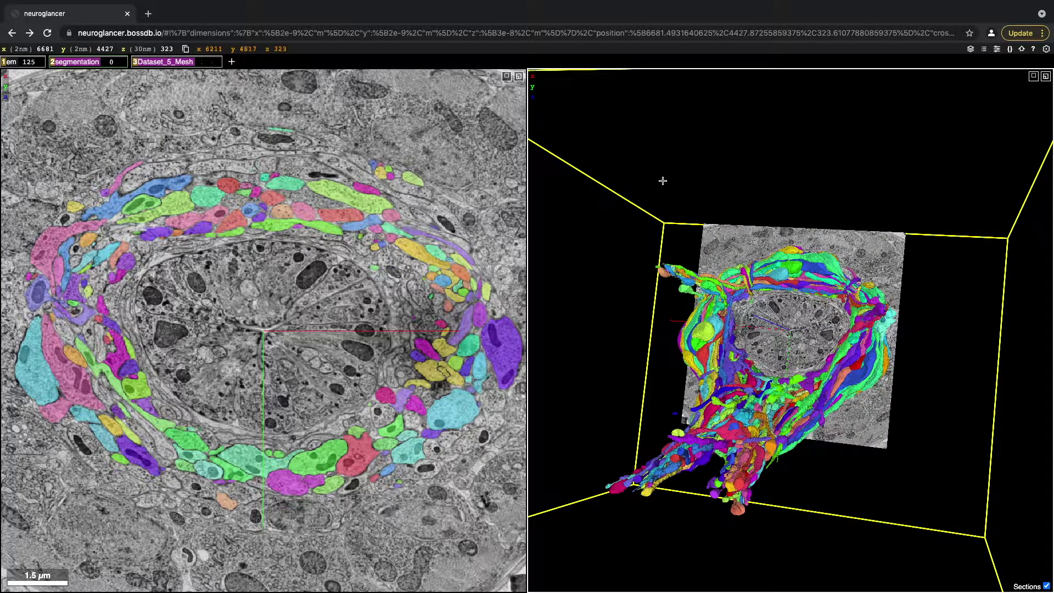
# Go to bossdb.org and open the list of BossDB projects.
pyautogui.click(574, 34)
pyautogui.write('bossdb.org')
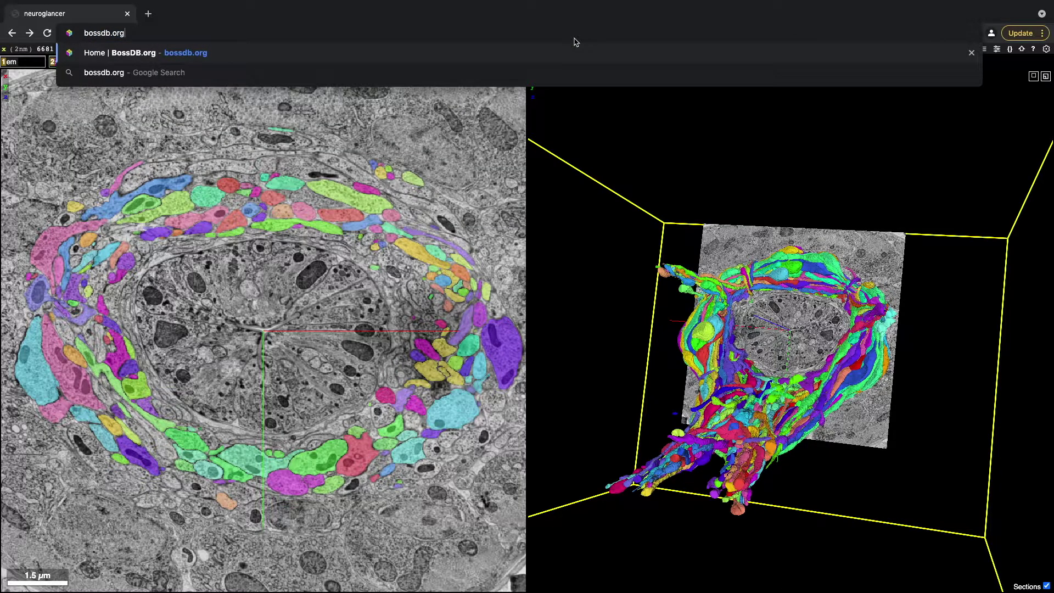
pyautogui.press('Return')
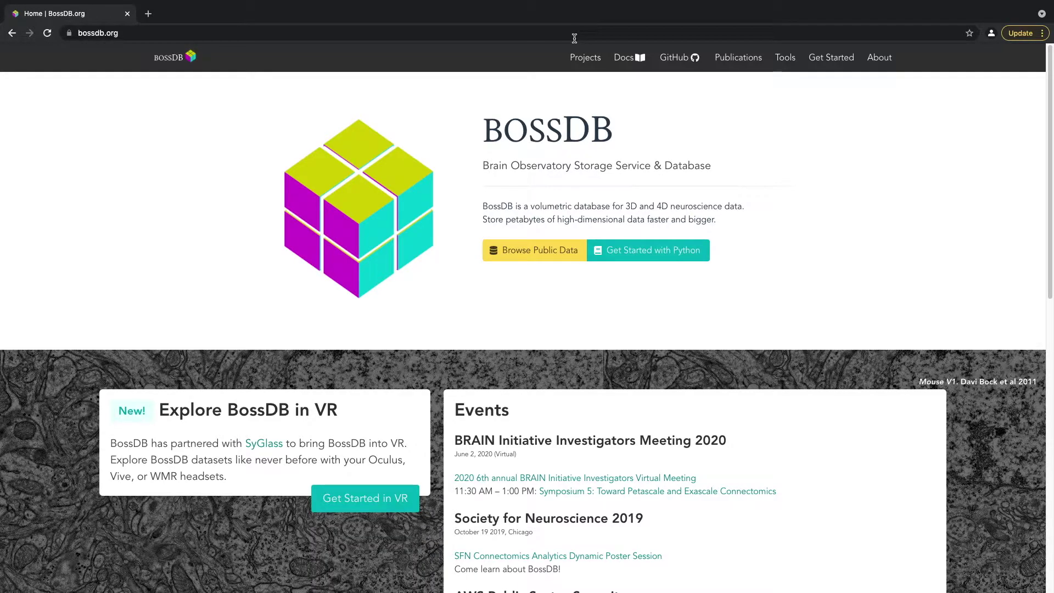
pyautogui.click(585, 59)
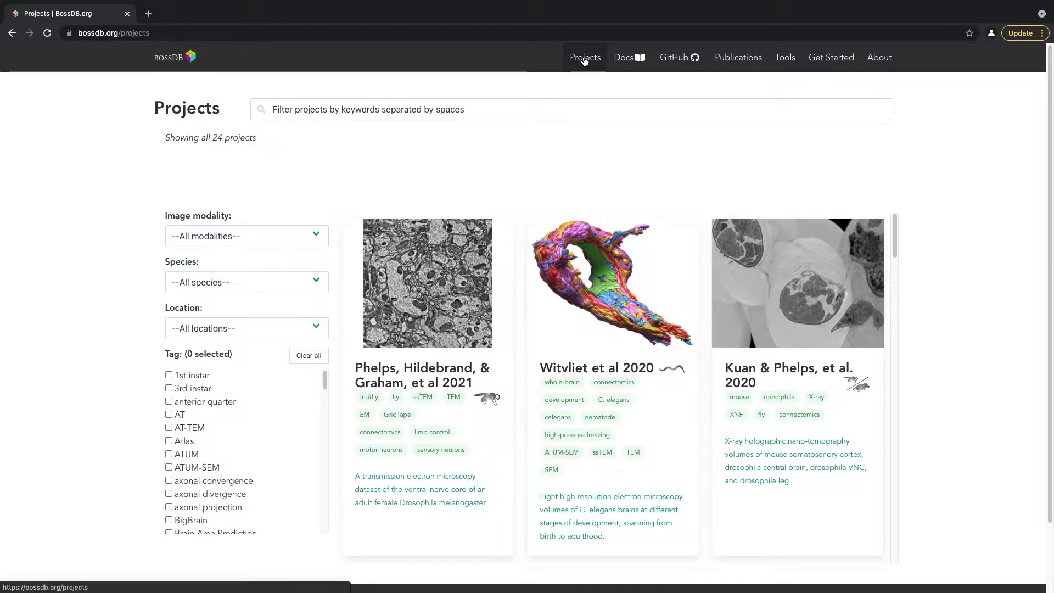
# Open the Witvliet et al 2020 project and launch its Dataset 5 sample in Neuroglancer.
pyautogui.click(585, 312)
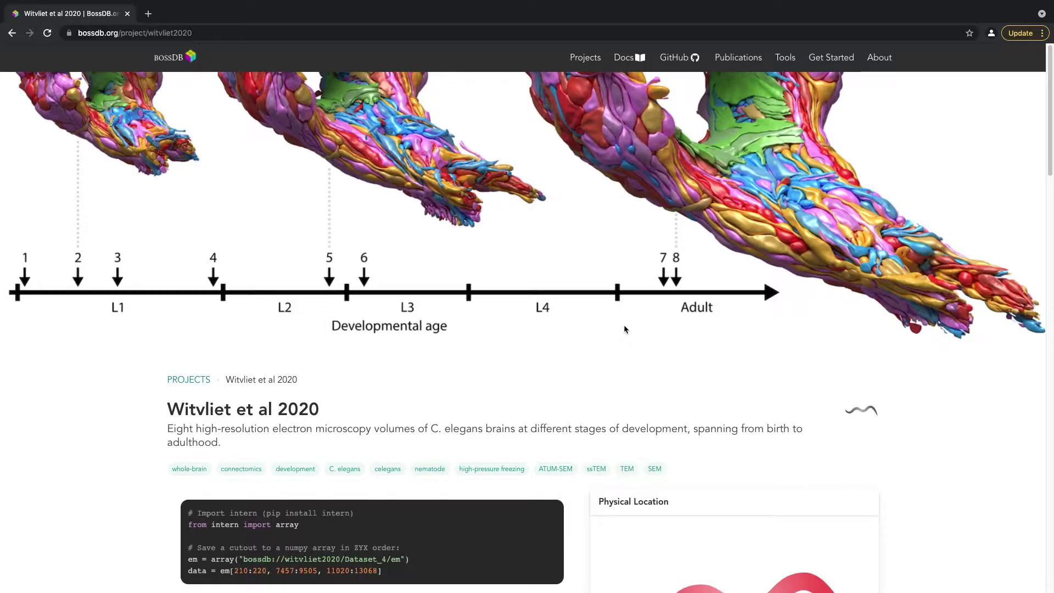
pyautogui.scroll(-10, 624, 329)
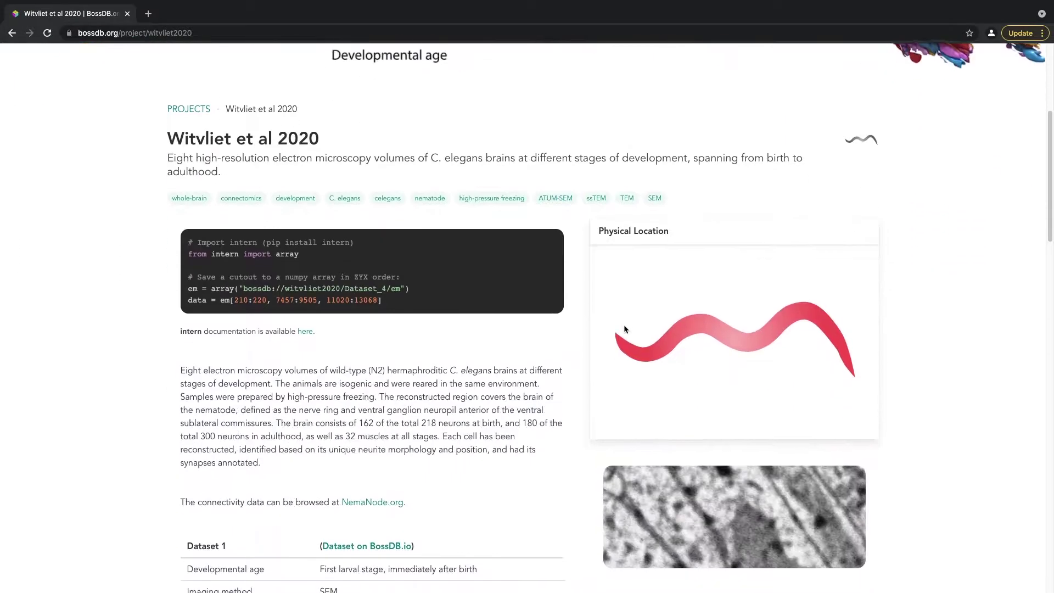
pyautogui.scroll(-6, 625, 328)
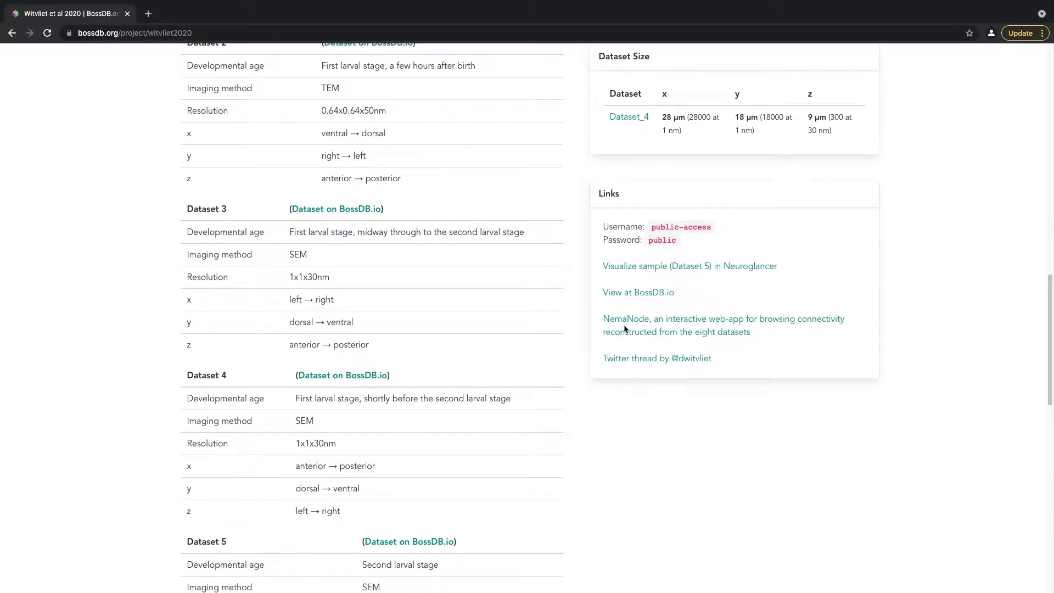
pyautogui.click(635, 270)
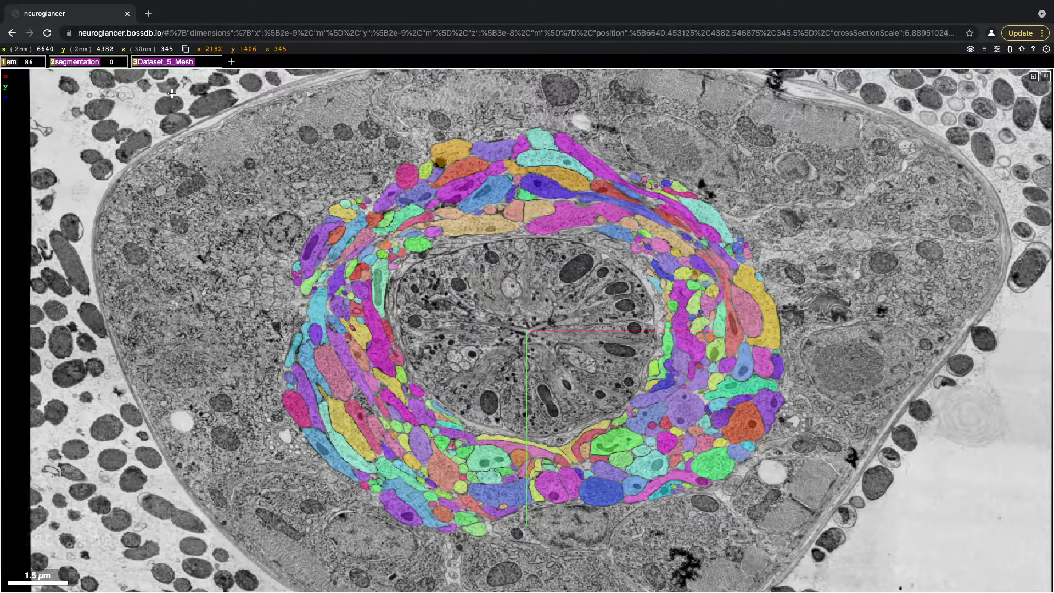
# Hide the coloured segmentation overlay once the nerve-ring cross-section has loaded.
pyautogui.click(81, 62)
# Hide the Dataset_5_Mesh layer and switch to three slice views plus a 3D view.
pyautogui.click(171, 62)
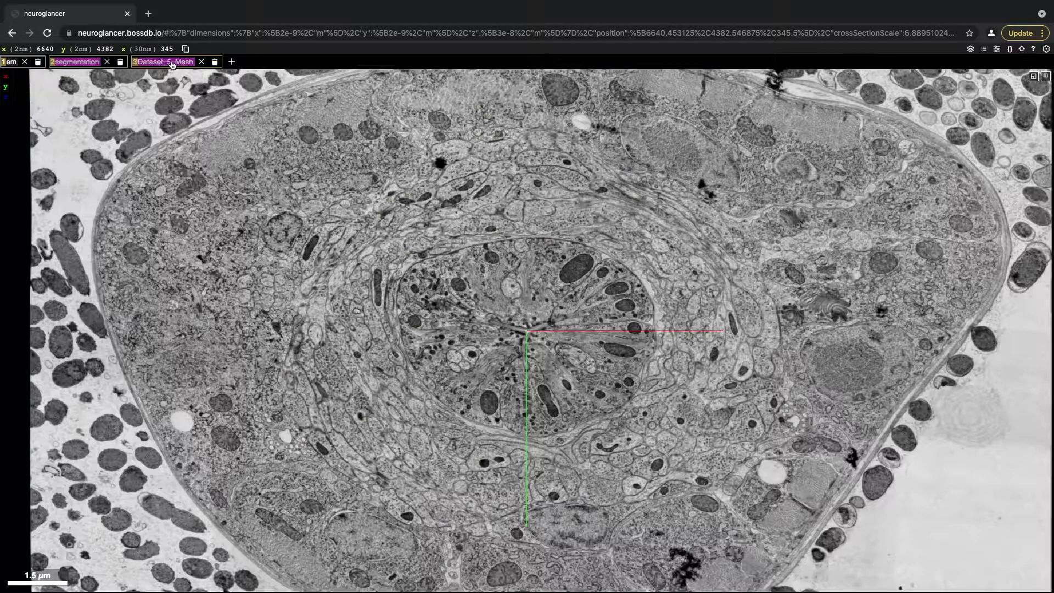
pyautogui.click(1035, 77)
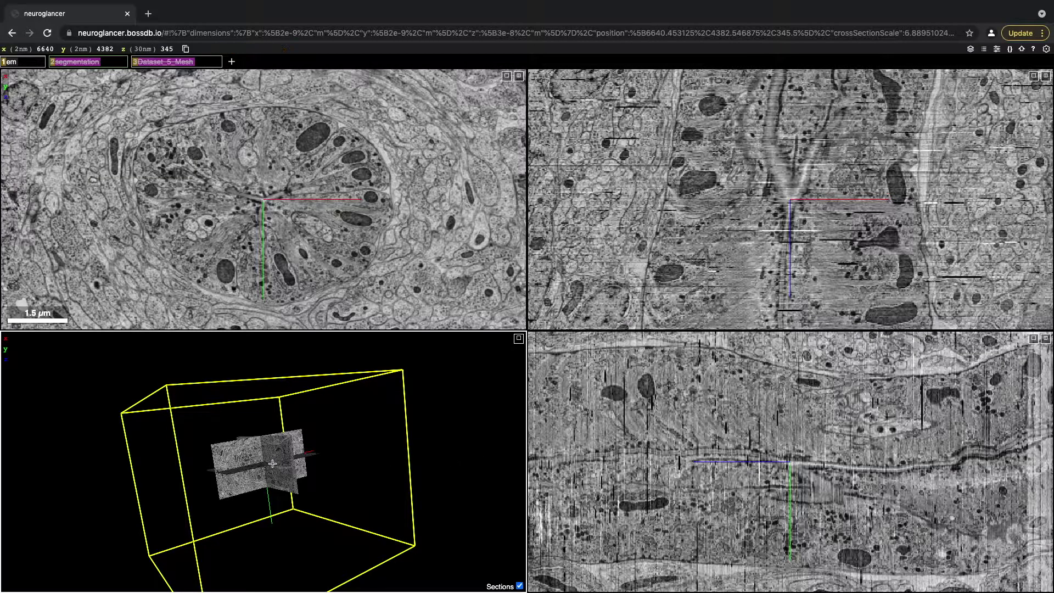
# Step forward a few sections in z and orbit the 3D view of the slice planes.
pyautogui.press('.')
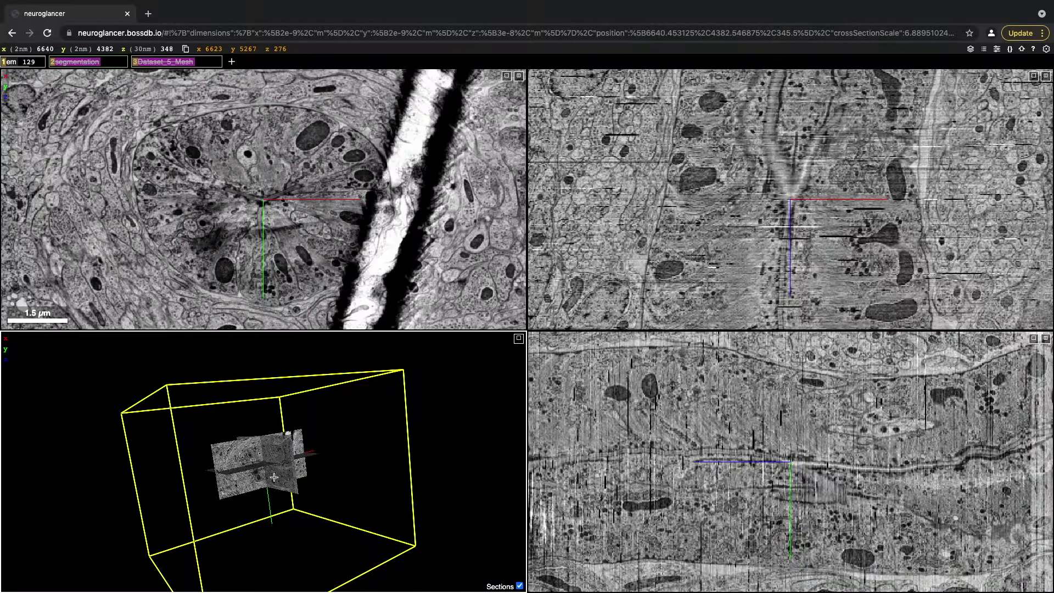
pyautogui.press('.')
pyautogui.press('.')
pyautogui.press('.')
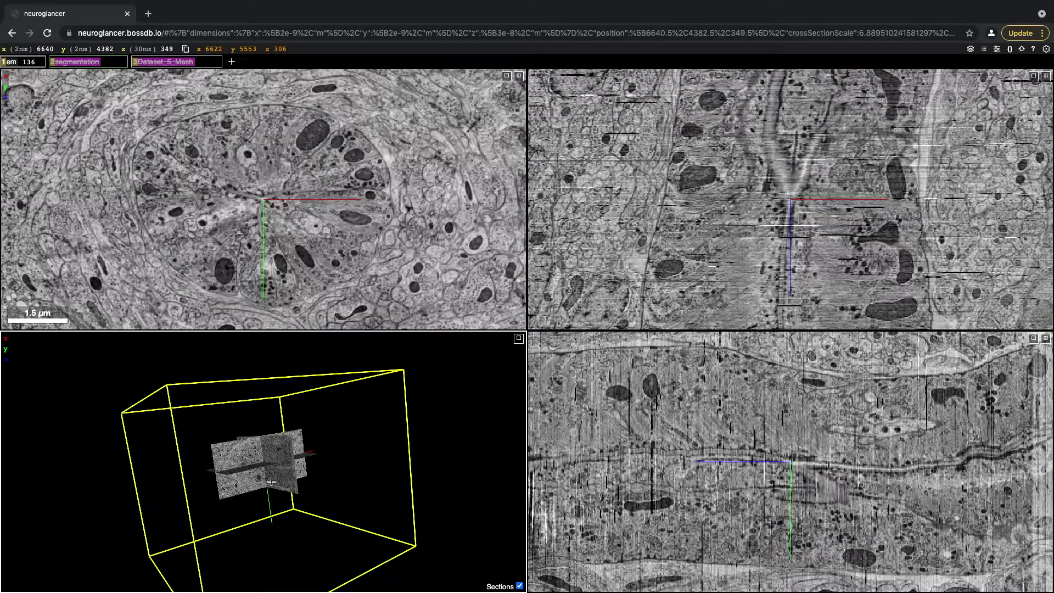
pyautogui.scroll(5, 256, 487)
pyautogui.moveTo(246, 491); pyautogui.dragTo(307, 472)
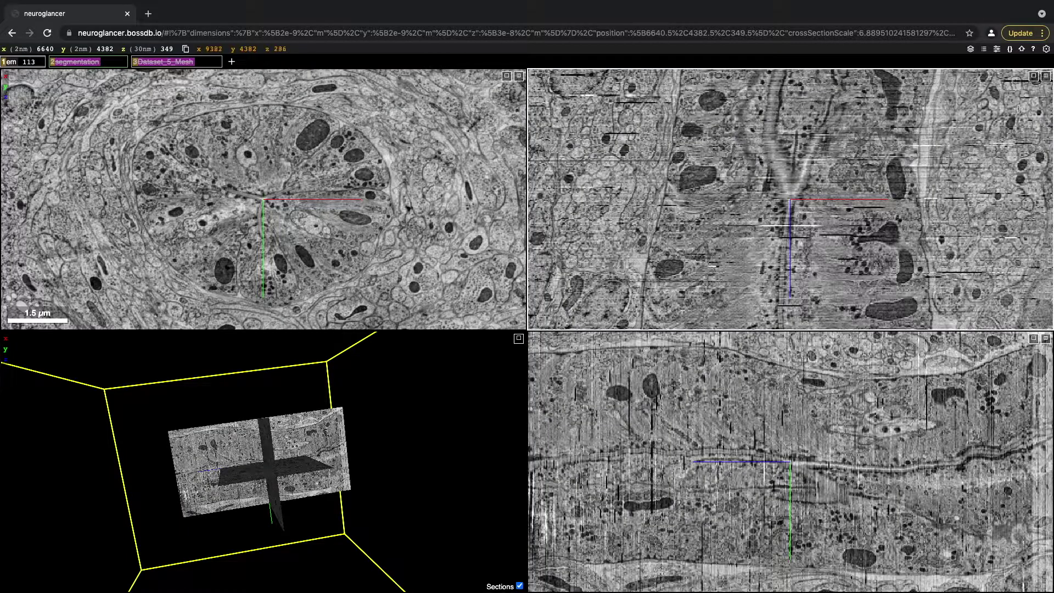
# Show one slice beside the 3D view, rotate the slice plane, then return to a single view.
pyautogui.click(519, 76)
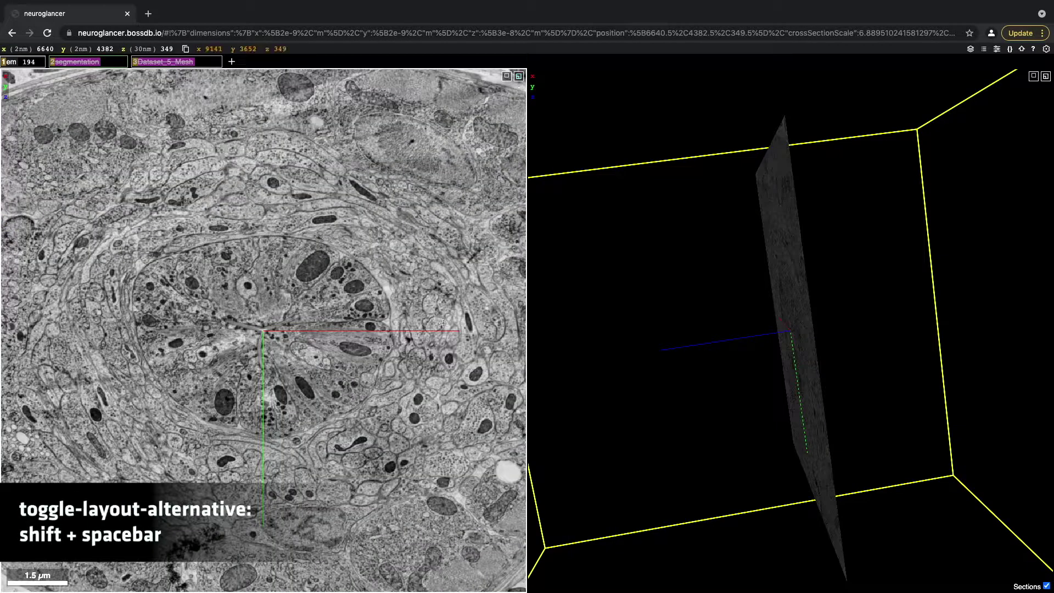
pyautogui.moveTo(749, 395); pyautogui.dragTo(722, 450)
pyautogui.moveTo(840, 432); pyautogui.dragTo(791, 435)
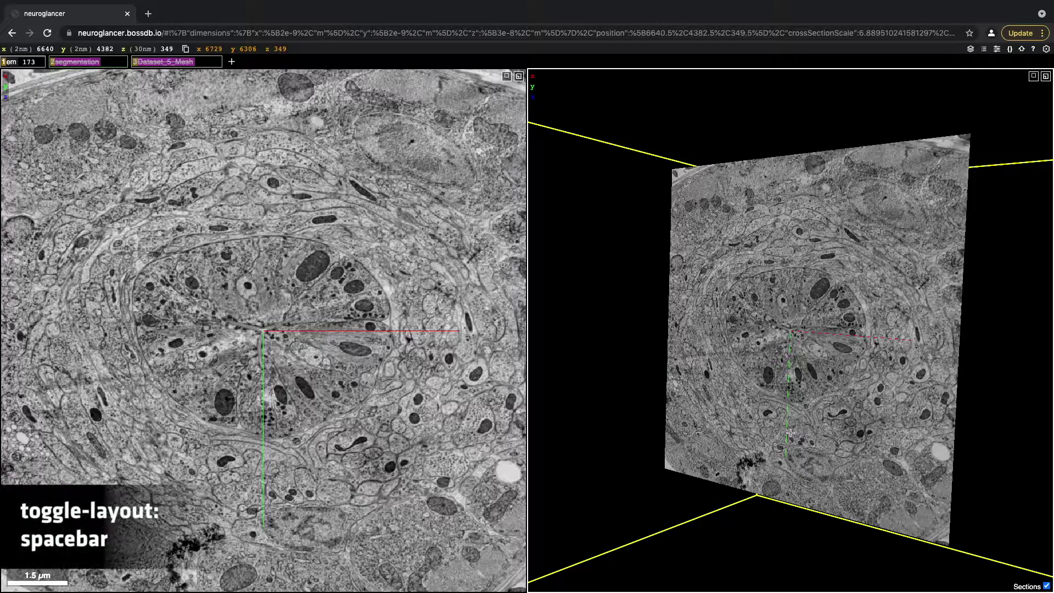
pyautogui.press('space')
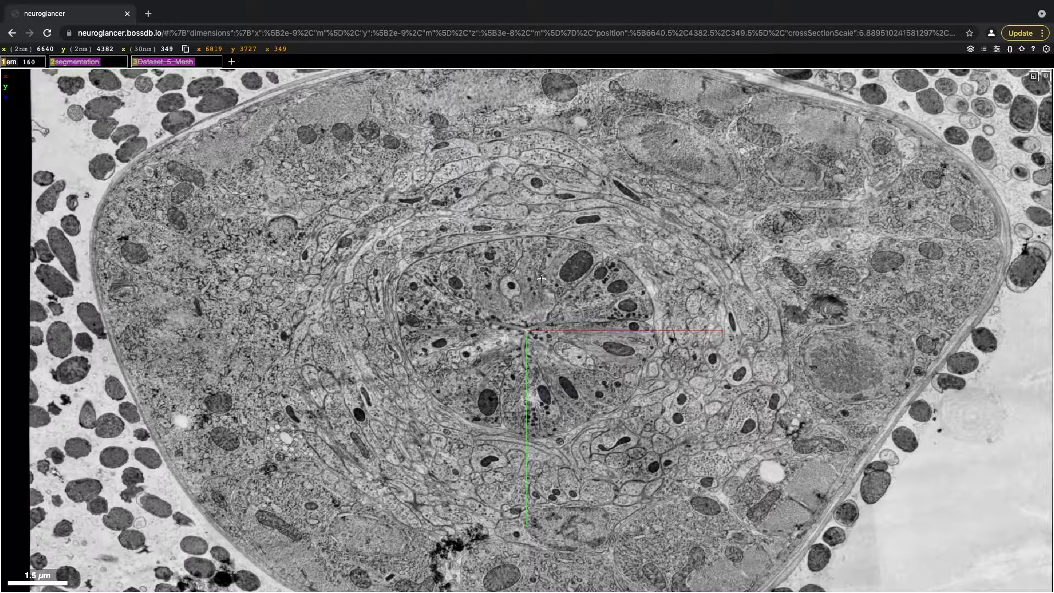
# Pan and zoom around the nerve ring at z 349, then switch to the four-panel layout.
pyautogui.moveTo(542, 277); pyautogui.dragTo(494, 279)
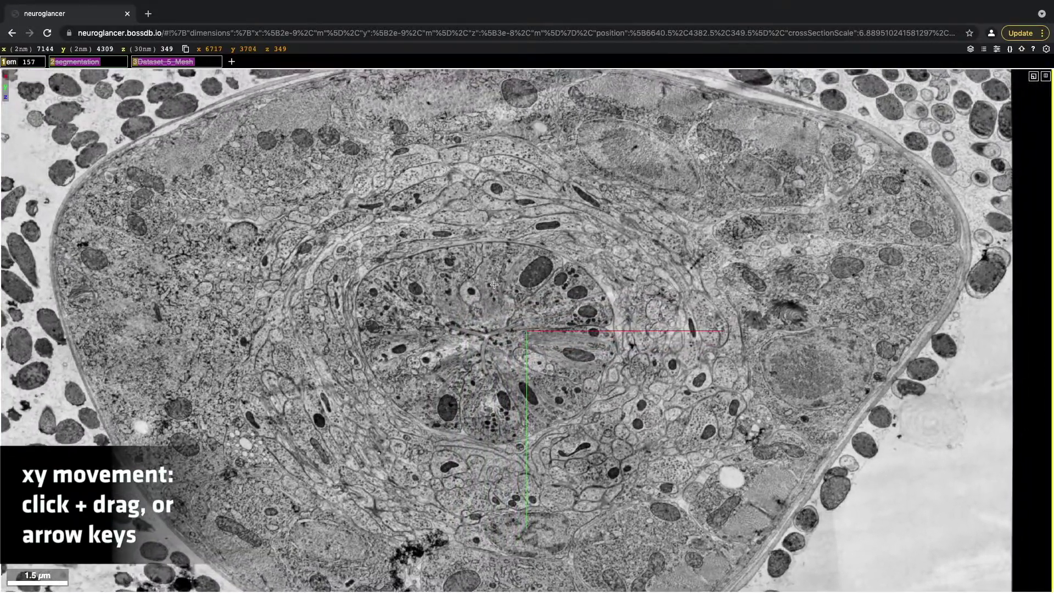
pyautogui.moveTo(494, 285); pyautogui.dragTo(520, 280)
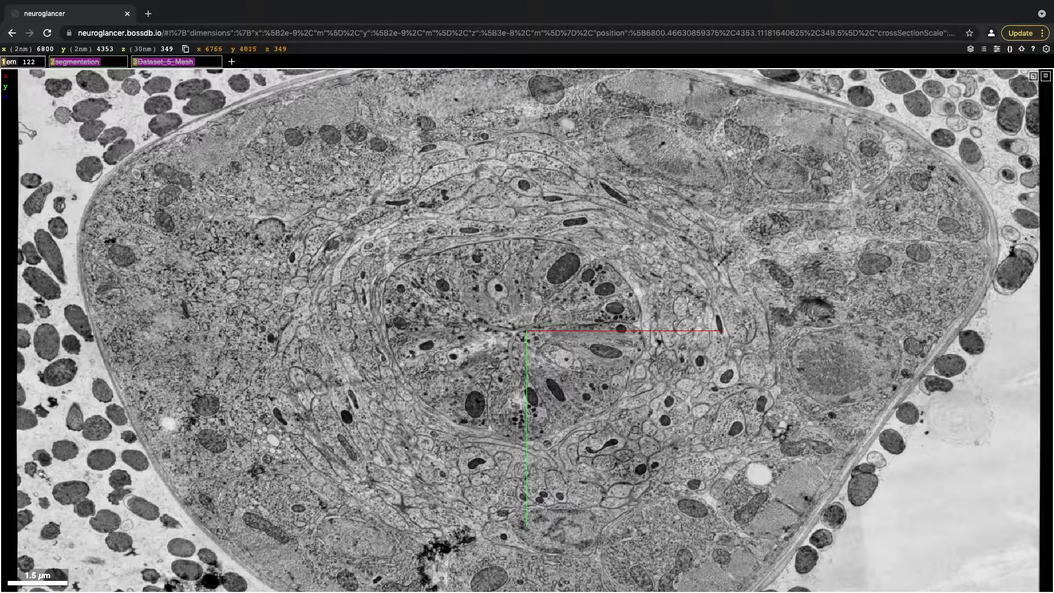
pyautogui.scroll(-3, 524, 304)
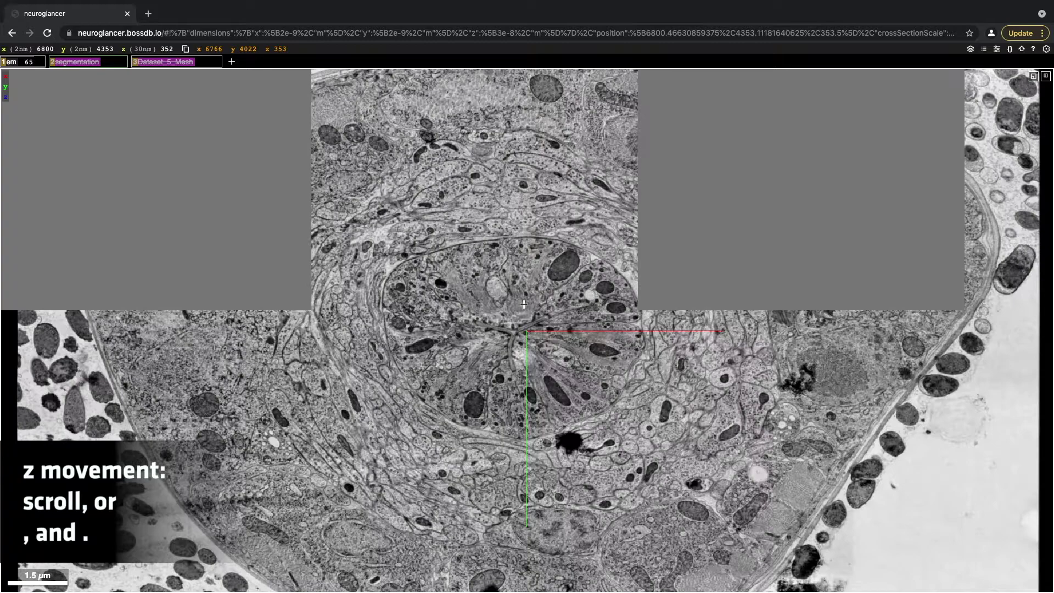
pyautogui.scroll(3, 524, 305)
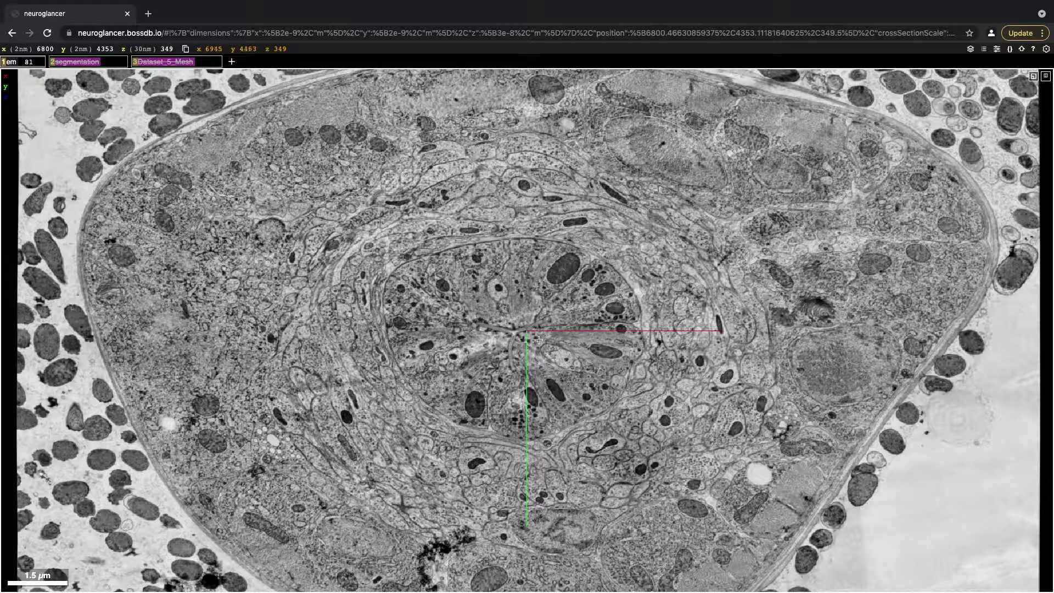
pyautogui.keyDown('ctrl'); pyautogui.scroll(5, 536, 343); pyautogui.keyUp('ctrl')
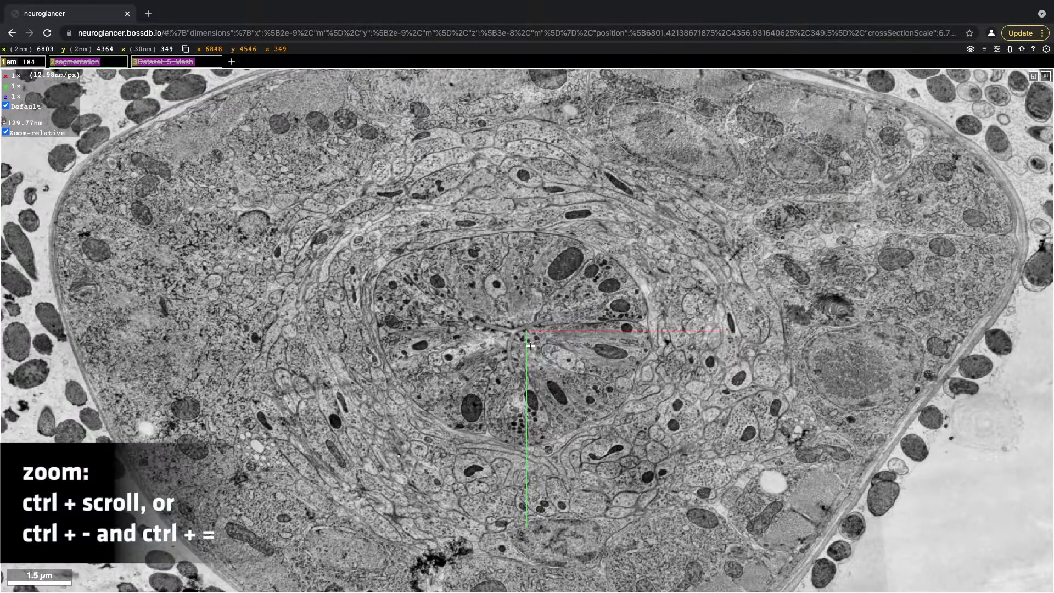
pyautogui.keyDown('ctrl'); pyautogui.scroll(8, 530, 346); pyautogui.keyUp('ctrl')
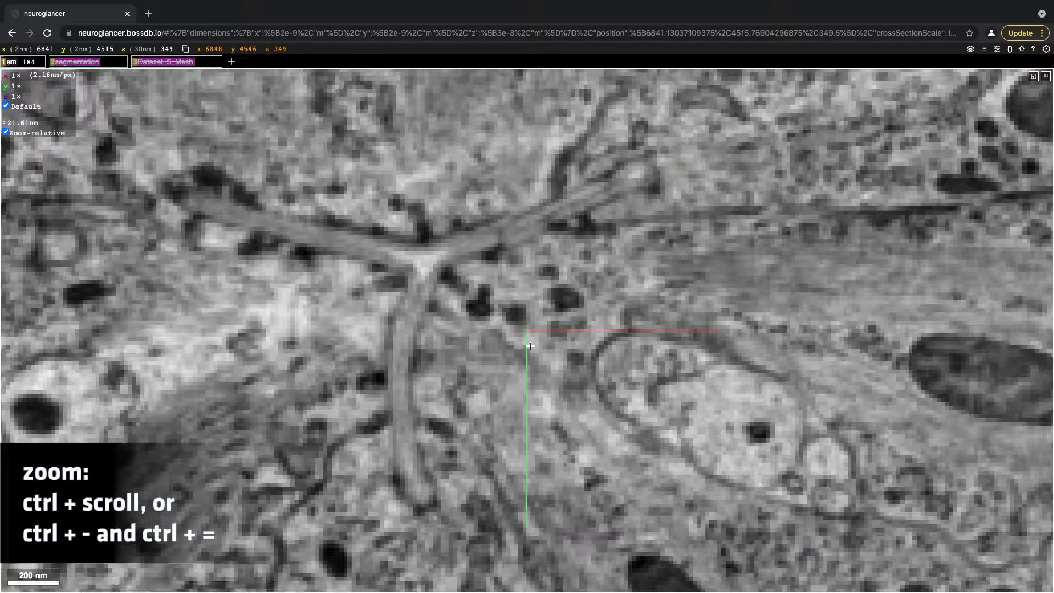
pyautogui.moveTo(635, 390); pyautogui.dragTo(600, 363)
pyautogui.keyDown('ctrl'); pyautogui.scroll(-5, 570, 363); pyautogui.keyUp('ctrl')
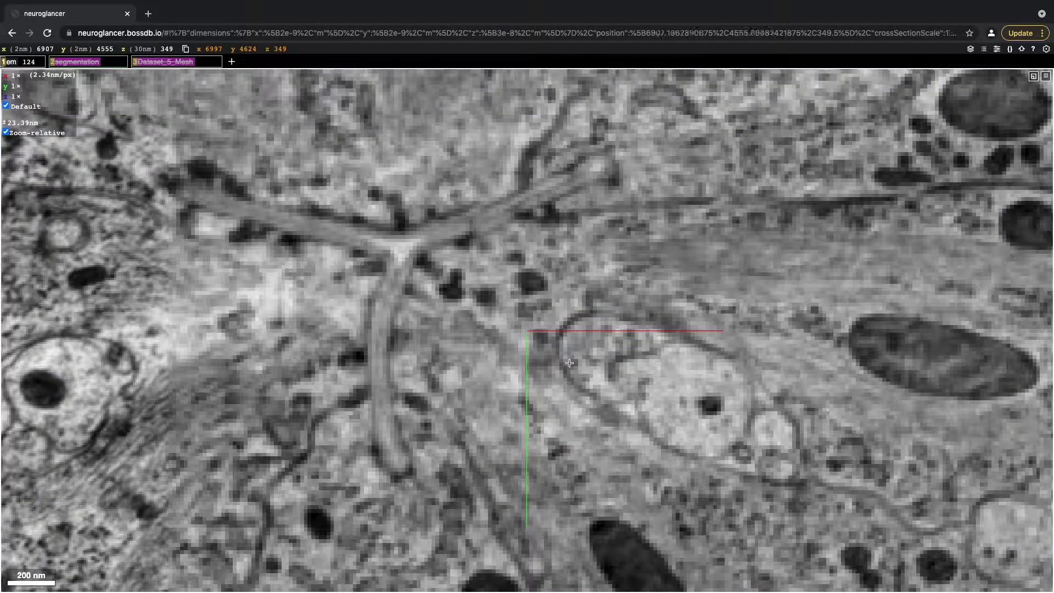
pyautogui.keyDown('ctrl'); pyautogui.scroll(-3, 570, 363); pyautogui.keyUp('ctrl')
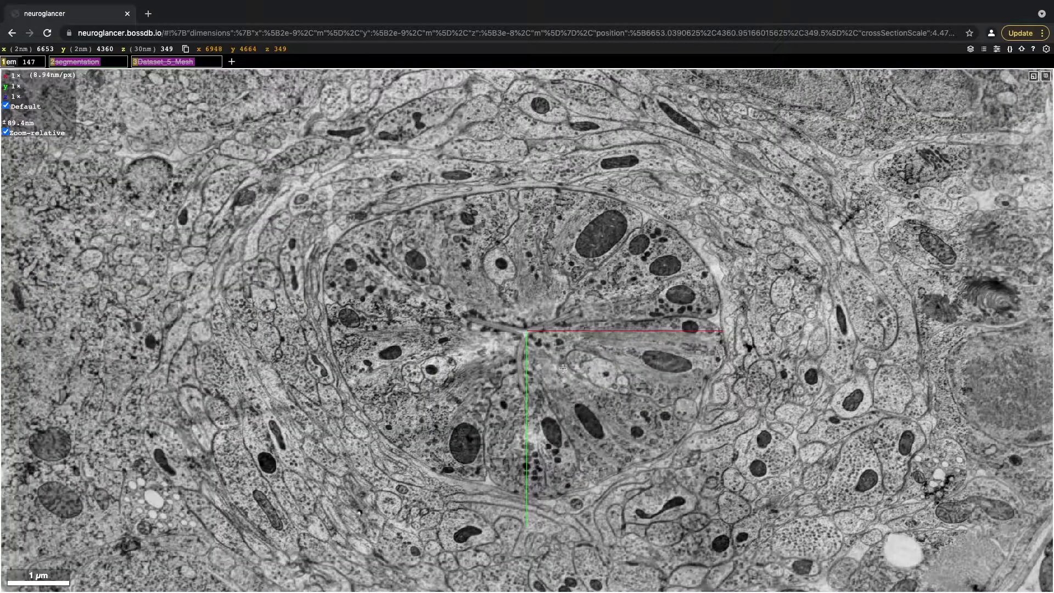
pyautogui.press('space')
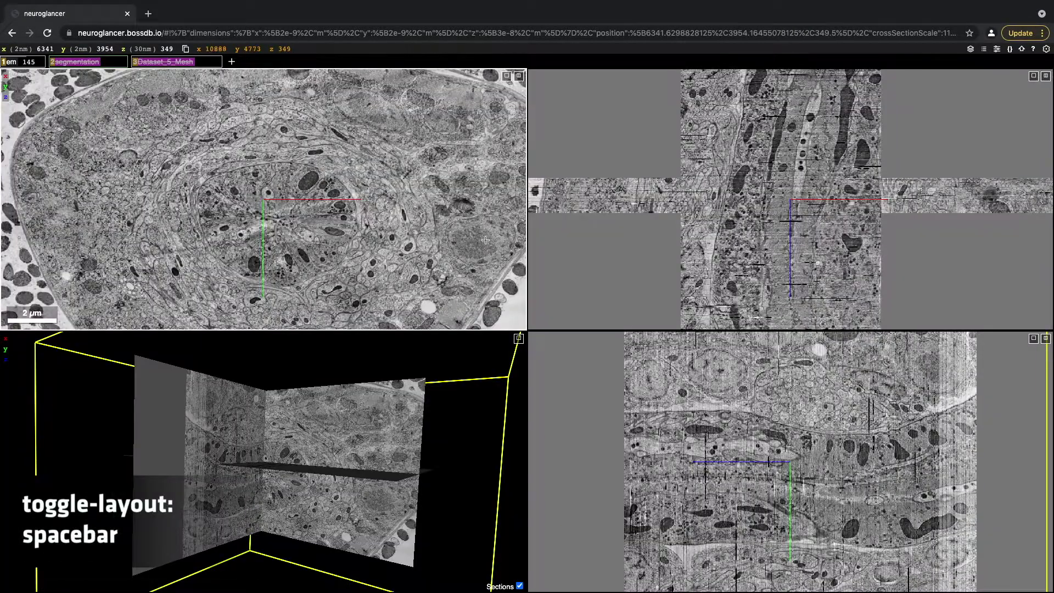
pyautogui.moveTo(181, 480); pyautogui.dragTo(379, 480)
pyautogui.moveTo(350, 172)
pyautogui.mouseDown()
pyautogui.moveTo(345, 200)
pyautogui.moveTo(371, 172)
pyautogui.moveTo(391, 178)
pyautogui.moveTo(343, 189)
pyautogui.mouseUp()
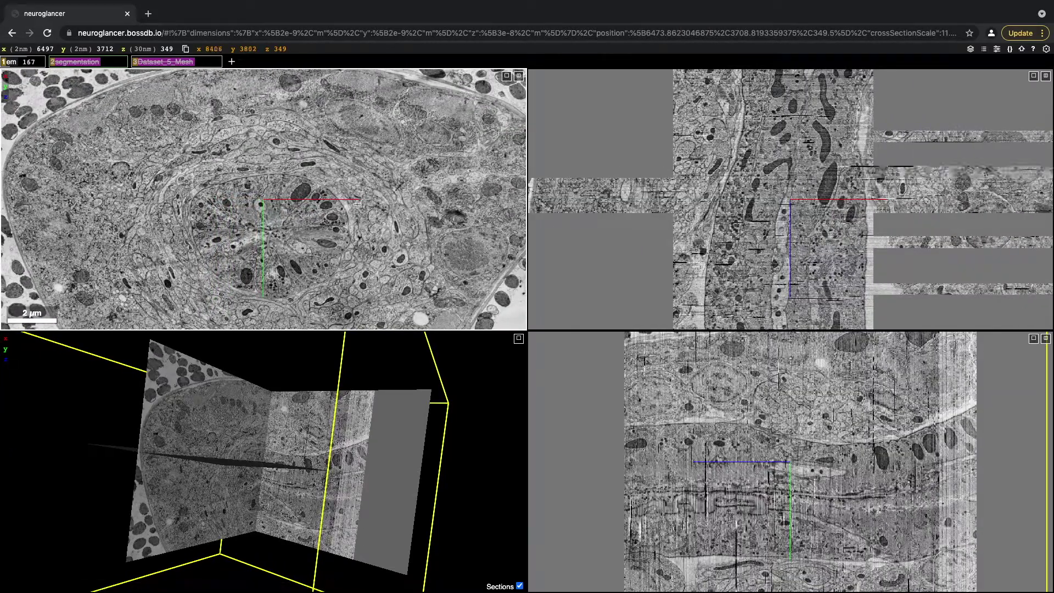
pyautogui.moveTo(353, 243); pyautogui.dragTo(358, 211)
pyautogui.keyDown('ctrl'); pyautogui.scroll(3, 281, 220); pyautogui.keyUp('ctrl')
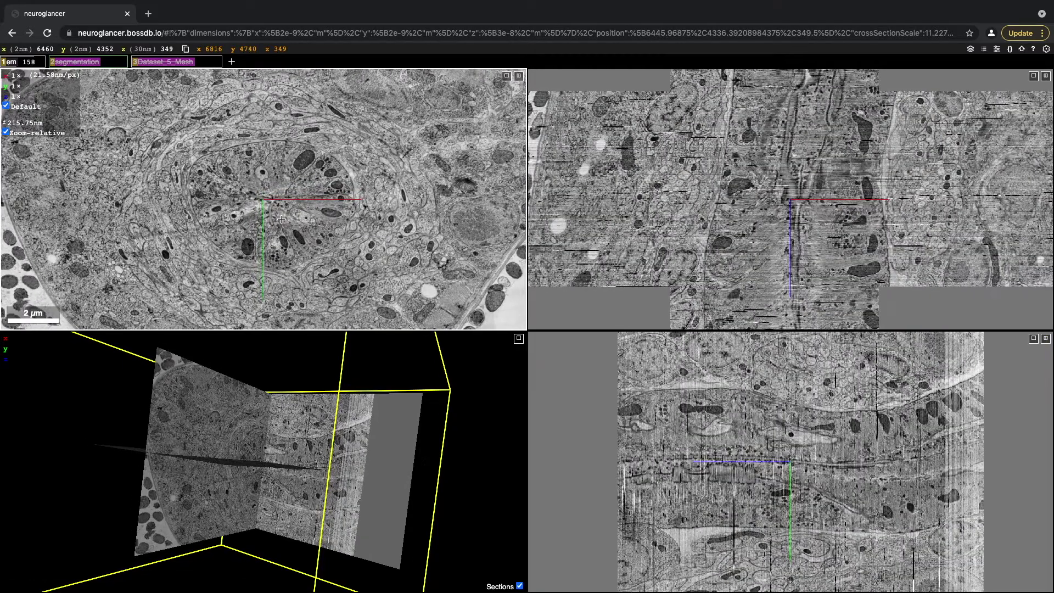
pyautogui.keyDown('ctrl'); pyautogui.scroll(4, 282, 219); pyautogui.keyUp('ctrl')
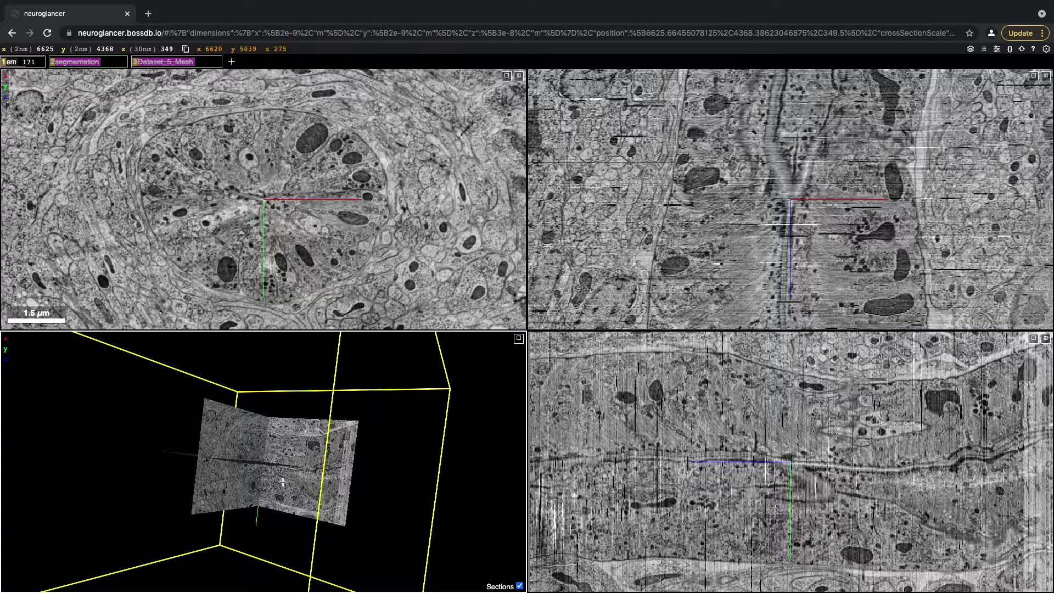
pyautogui.moveTo(36, 62)
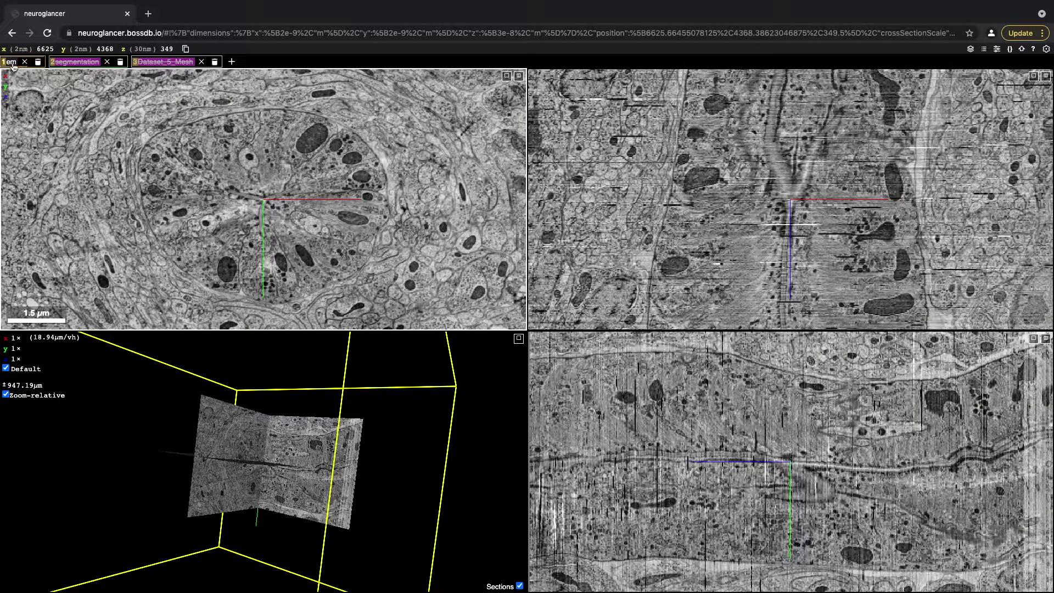
# Open the em layer's side panel and bring up its rendering settings.
pyautogui.click(14, 64)
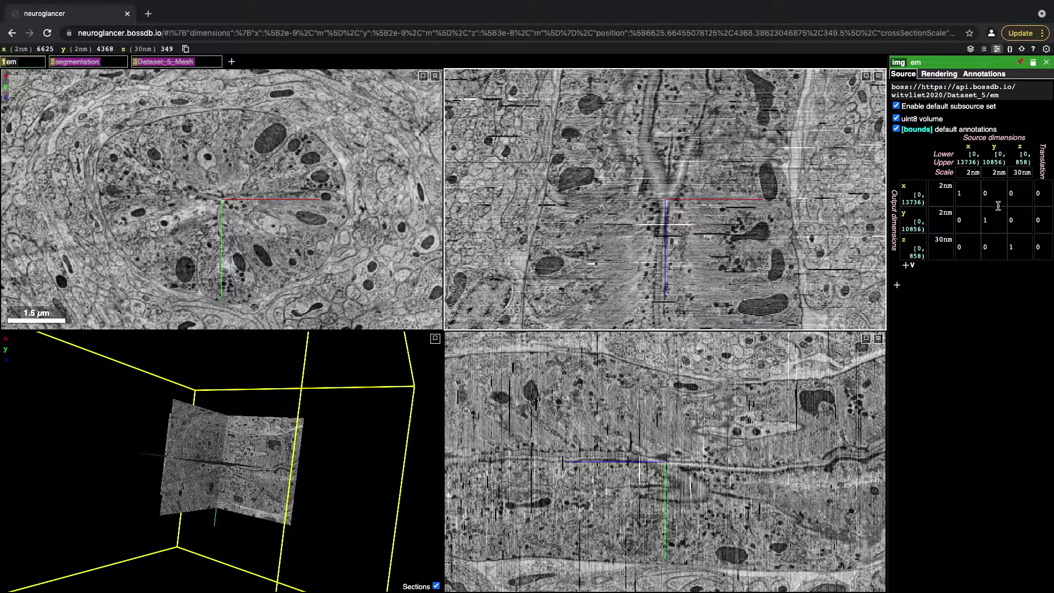
pyautogui.click(943, 75)
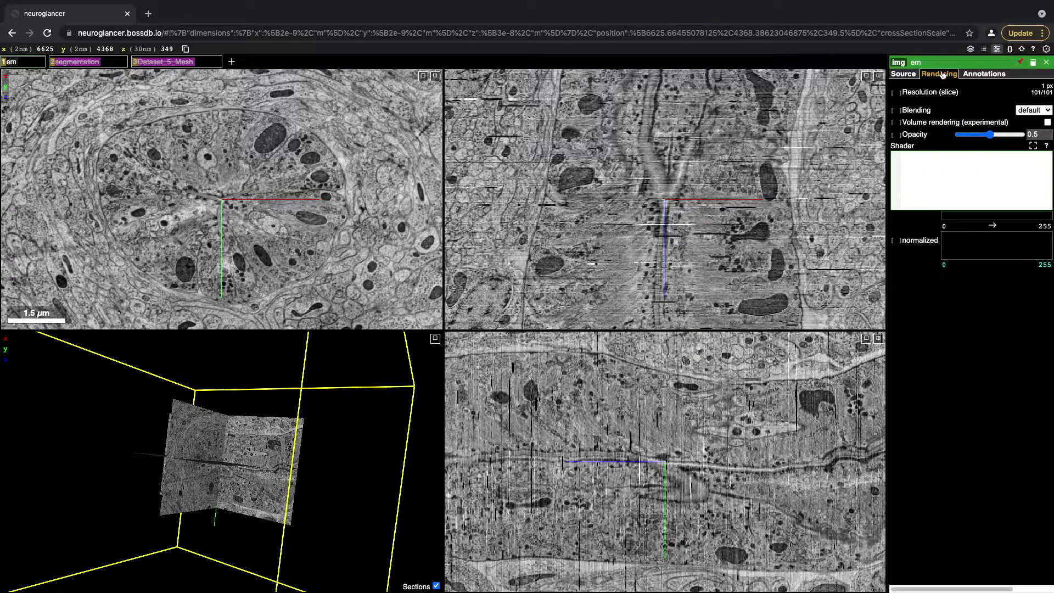
# Invert the EM contrast, restore it, and turn the segmentation overlay back on.
pyautogui.click(993, 227)
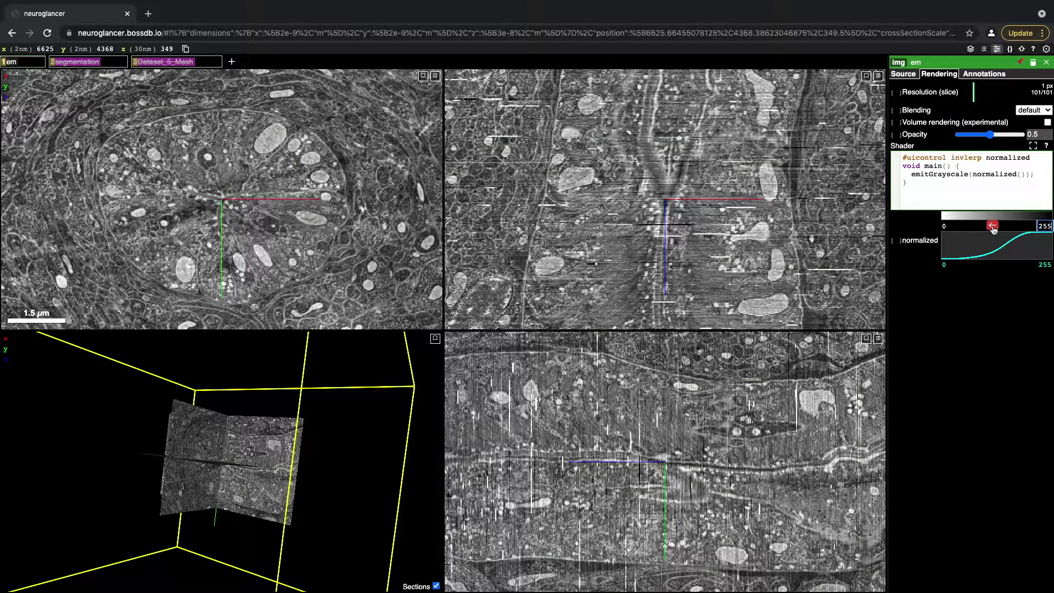
pyautogui.click(994, 226)
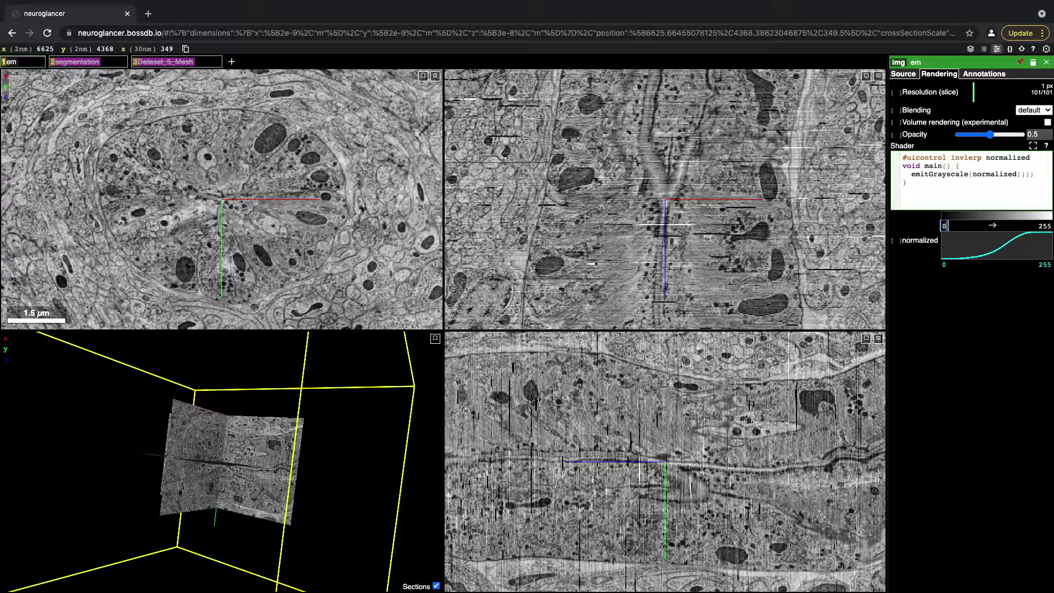
pyautogui.click(75, 62)
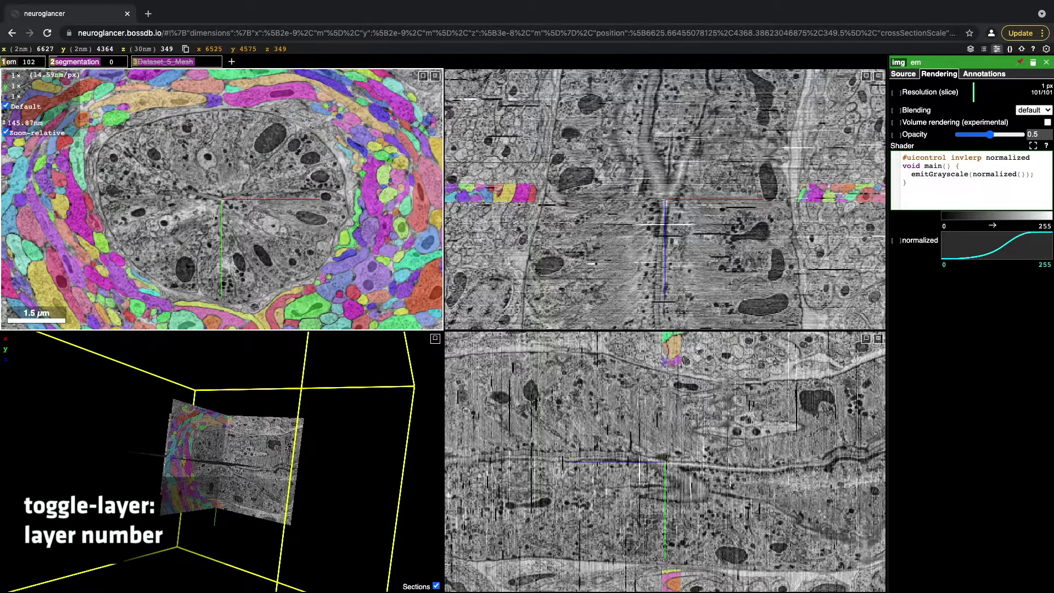
# Recentre the slices near x 6549, y 4406, z 334 and show only the cyan segment.
pyautogui.keyDown('ctrl'); pyautogui.scroll(-1, 213, 216); pyautogui.keyUp('ctrl')
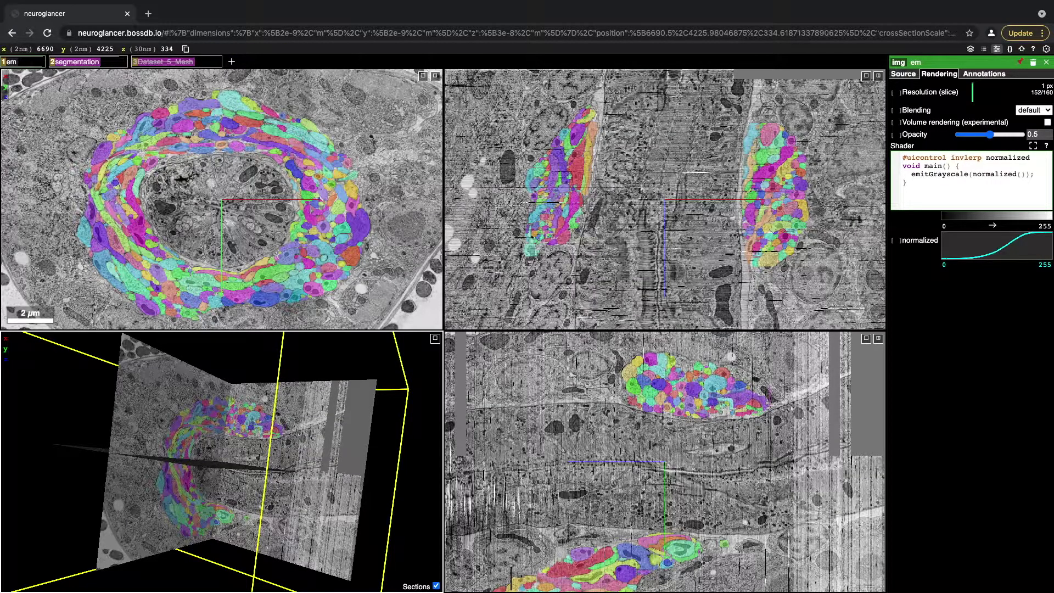
pyautogui.moveTo(248, 177); pyautogui.dragTo(259, 208)
pyautogui.scroll(1, 258, 211)
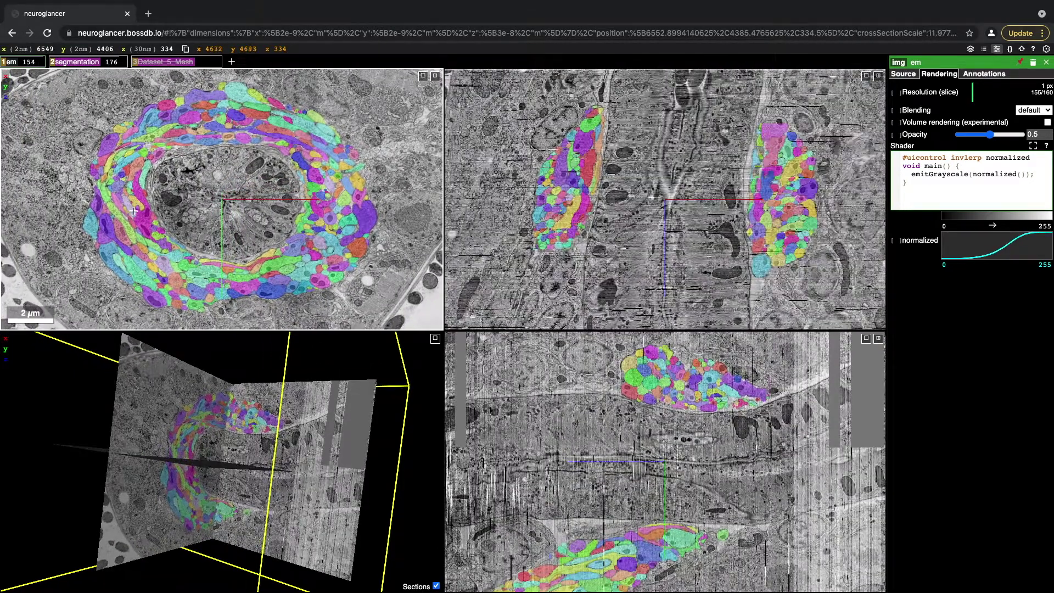
pyautogui.doubleClick(241, 96)
# Add the purple, lavender and pale cyan segments to the shown set and rotate the 3D view.
pyautogui.doubleClick(217, 126)
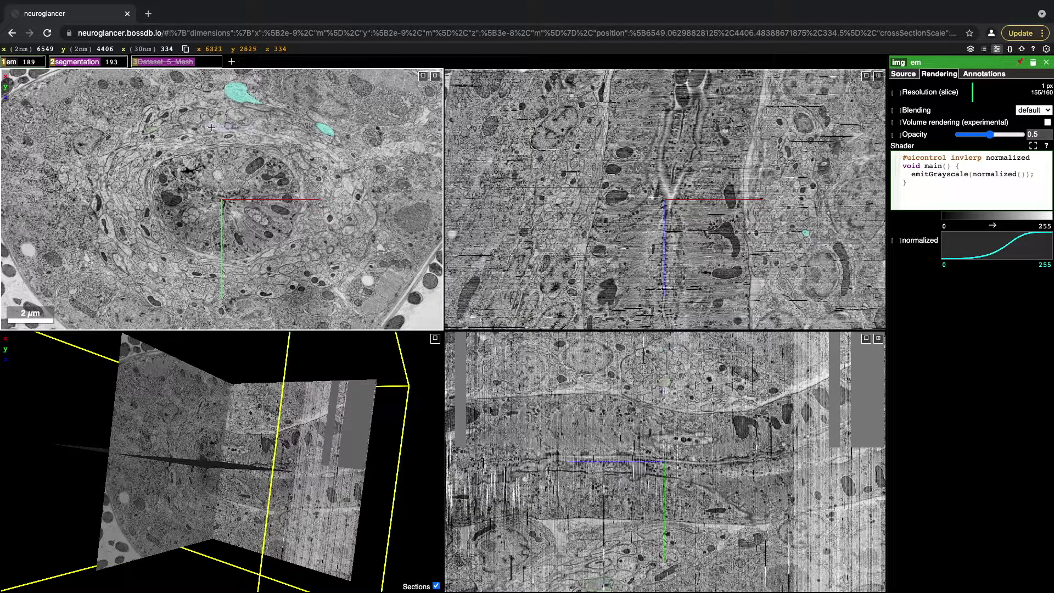
pyautogui.doubleClick(176, 118)
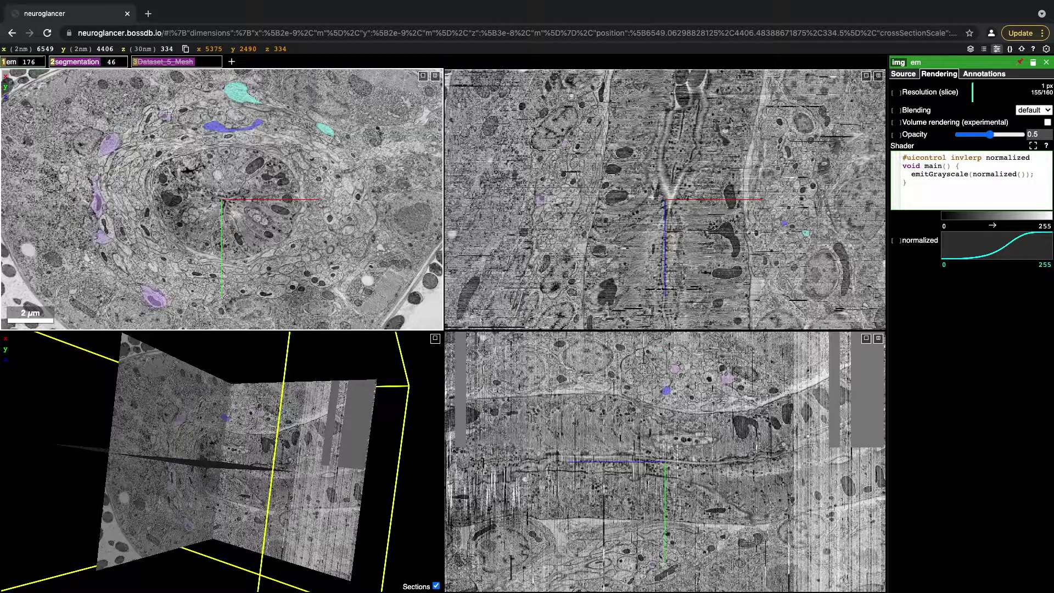
pyautogui.doubleClick(144, 184)
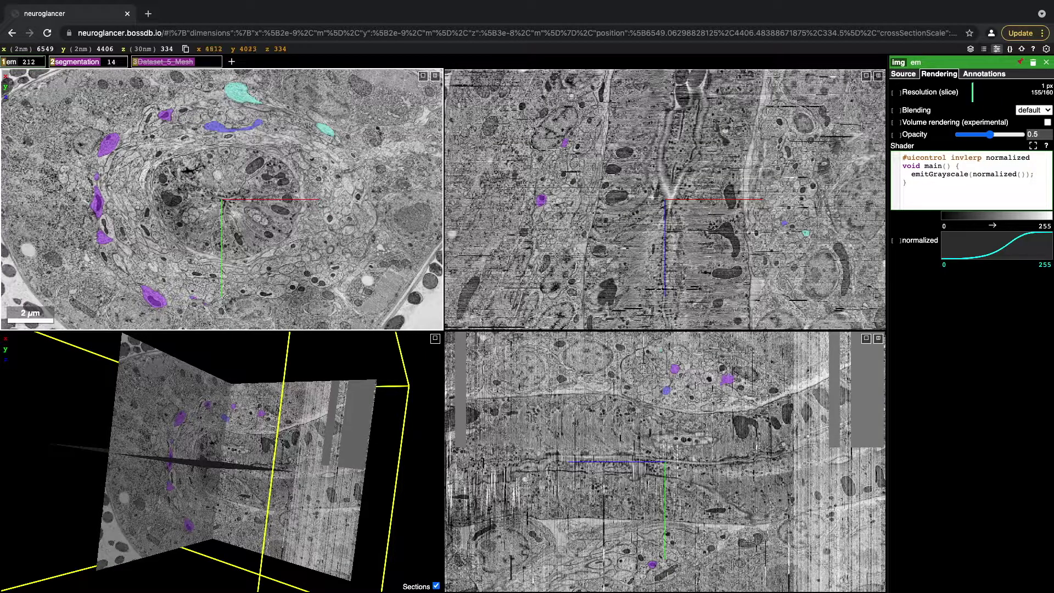
pyautogui.moveTo(220, 483); pyautogui.dragTo(367, 532)
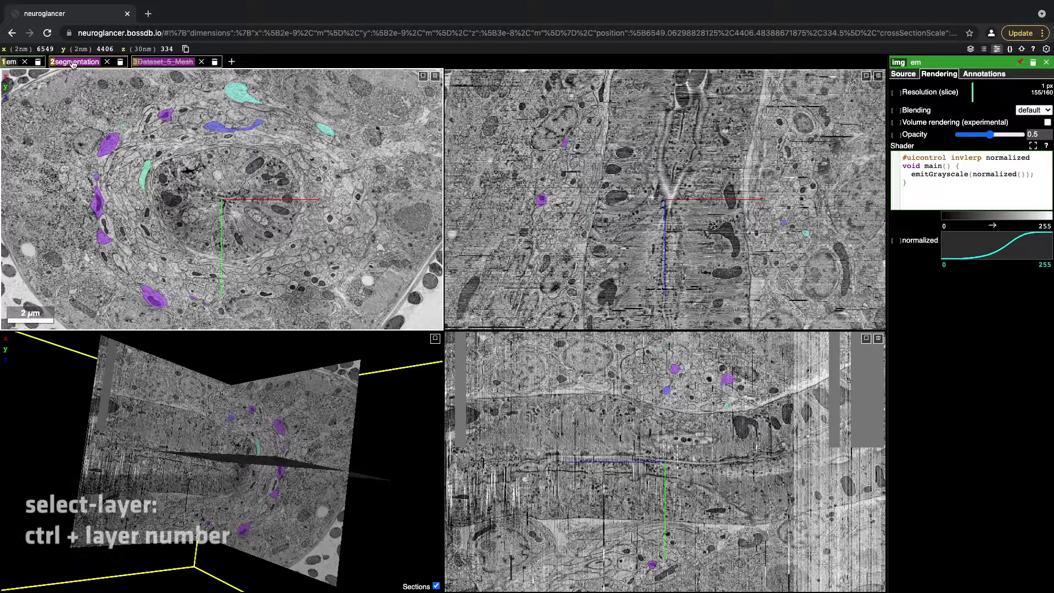
pyautogui.hotkey('ctrl', '2')
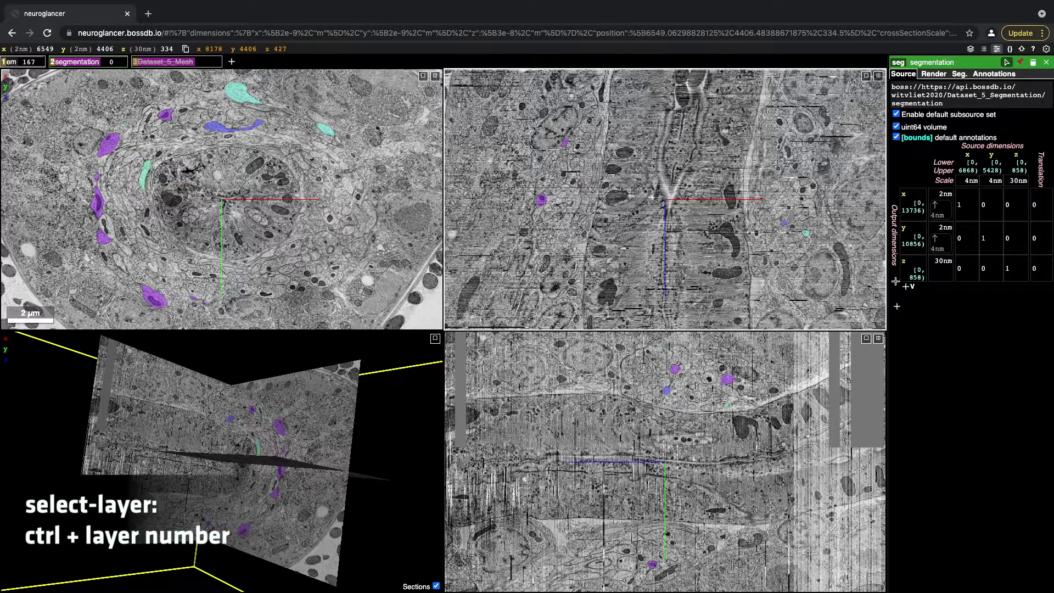
# Filter the segment list by ID 42, make segment 42 visible, then clear the filter.
pyautogui.click(959, 75)
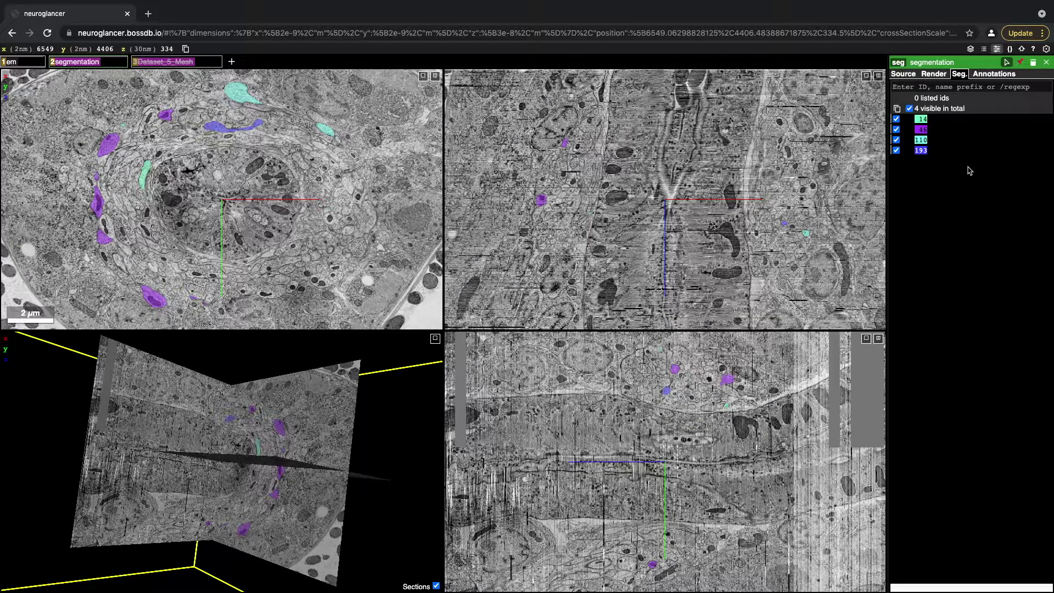
pyautogui.click(953, 88)
pyautogui.write('42')
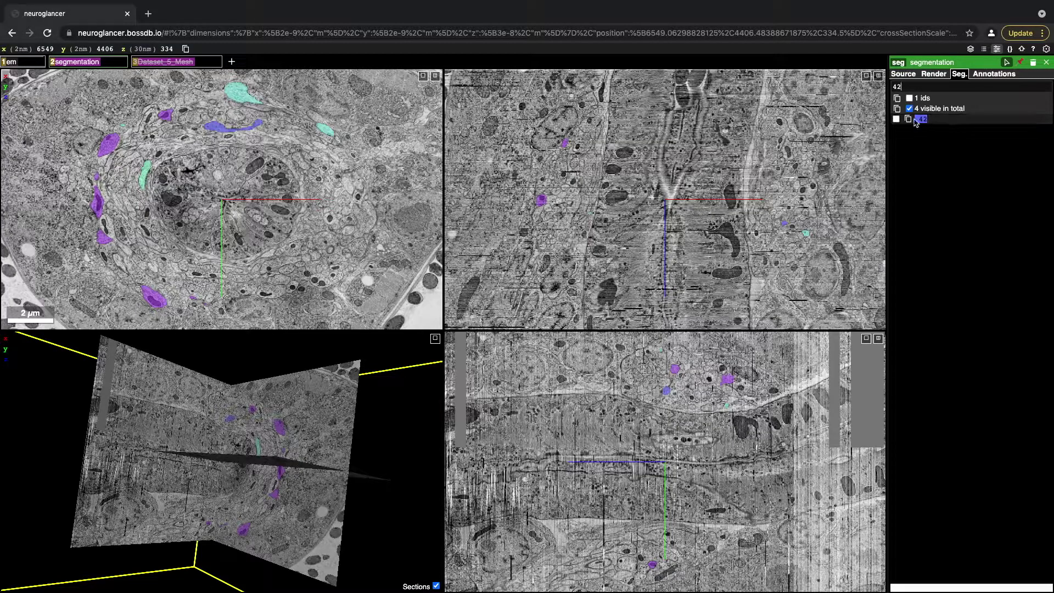
pyautogui.click(896, 119)
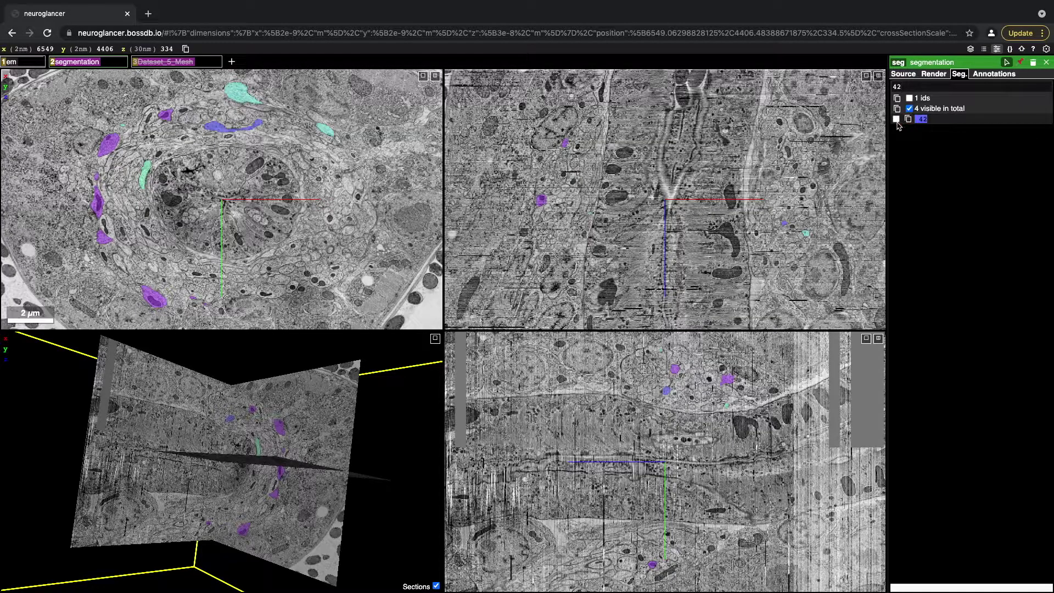
pyautogui.doubleClick(919, 87)
pyautogui.press('BackSpace')
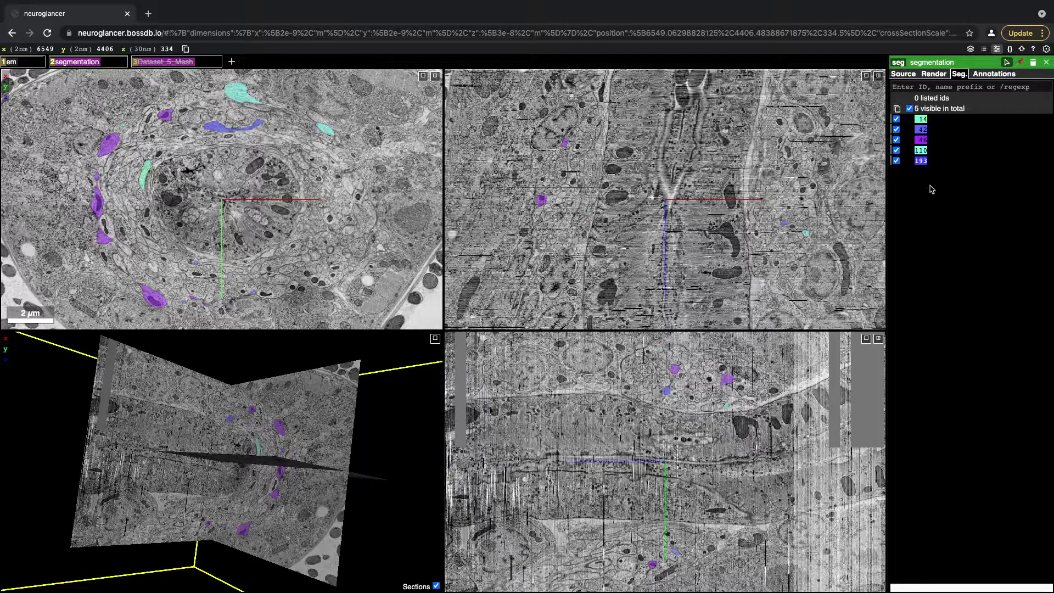
# Uncheck segments 14, 42, 46, 110 and 193 in the segment list.
pyautogui.click(897, 119)
pyautogui.click(897, 121)
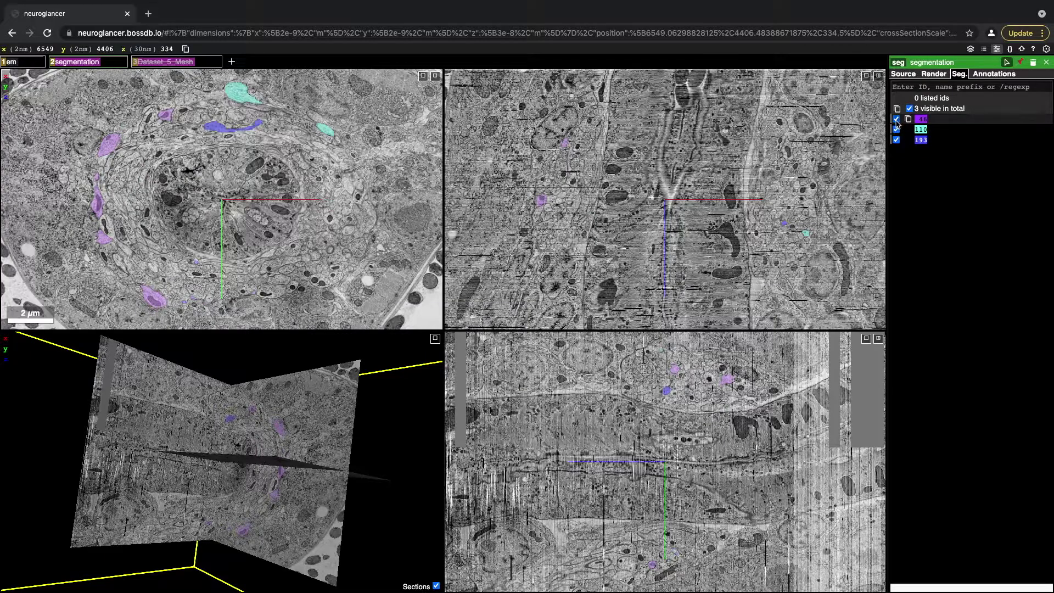
pyautogui.click(896, 119)
pyautogui.click(896, 119)
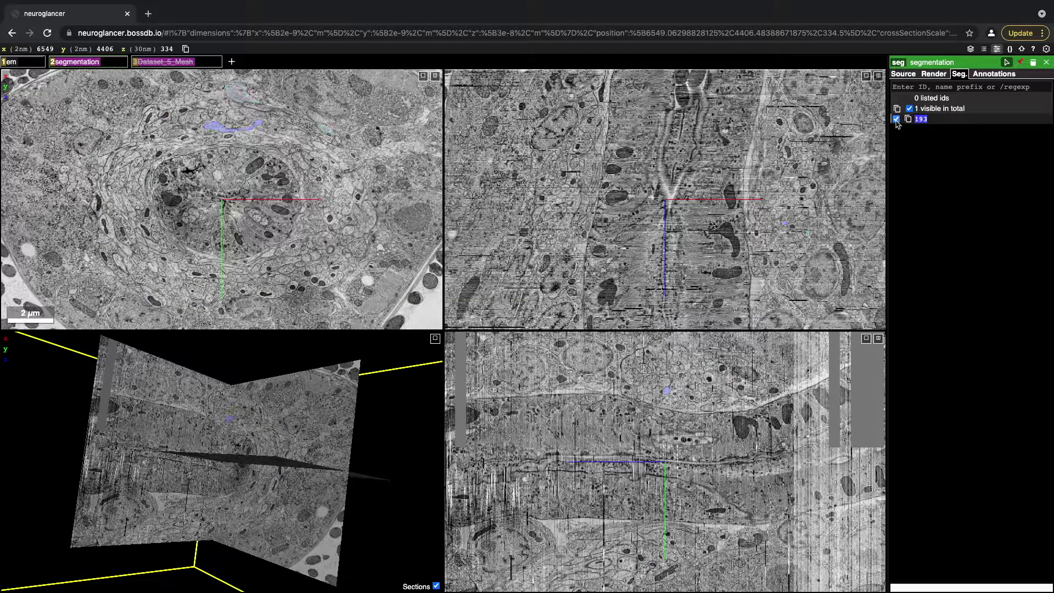
pyautogui.click(897, 119)
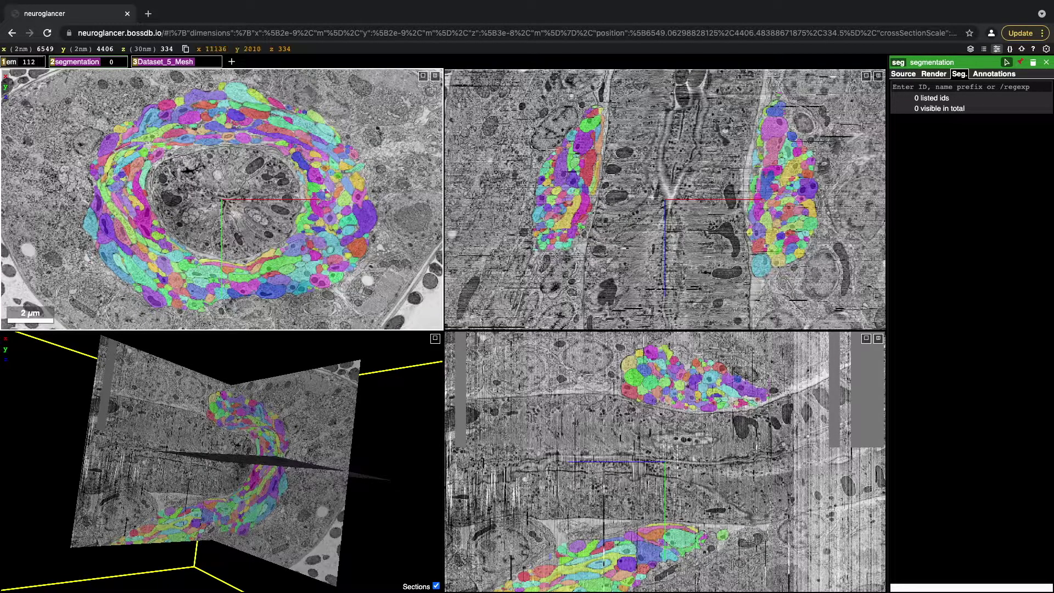
# Switch to the slice-plus-3D layout and show only segments 141, 193 and 26 as meshes.
pyautogui.hotkey('shift', 'space')
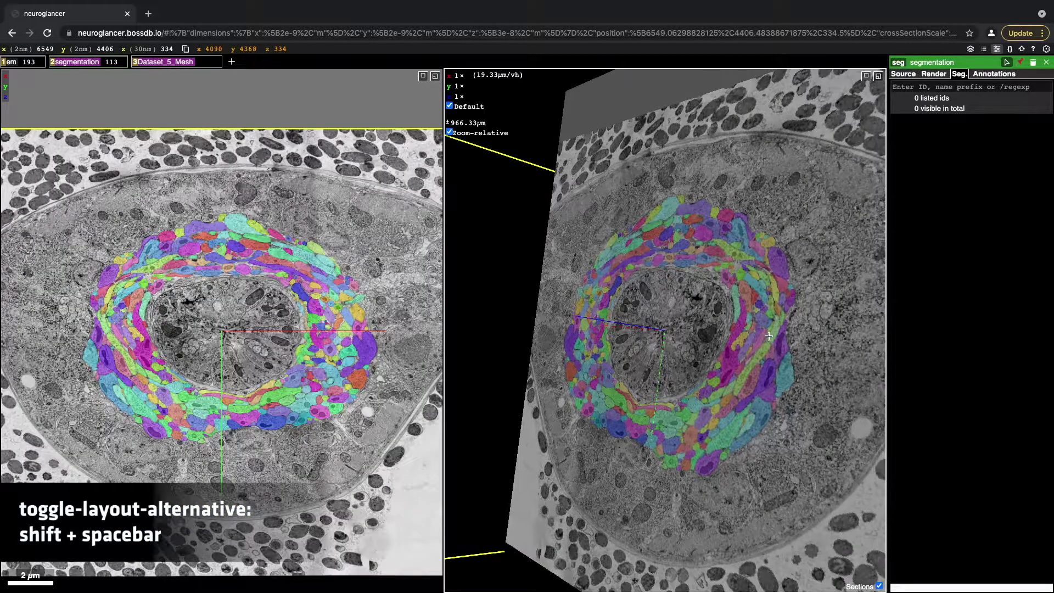
pyautogui.scroll(-4, 768, 336)
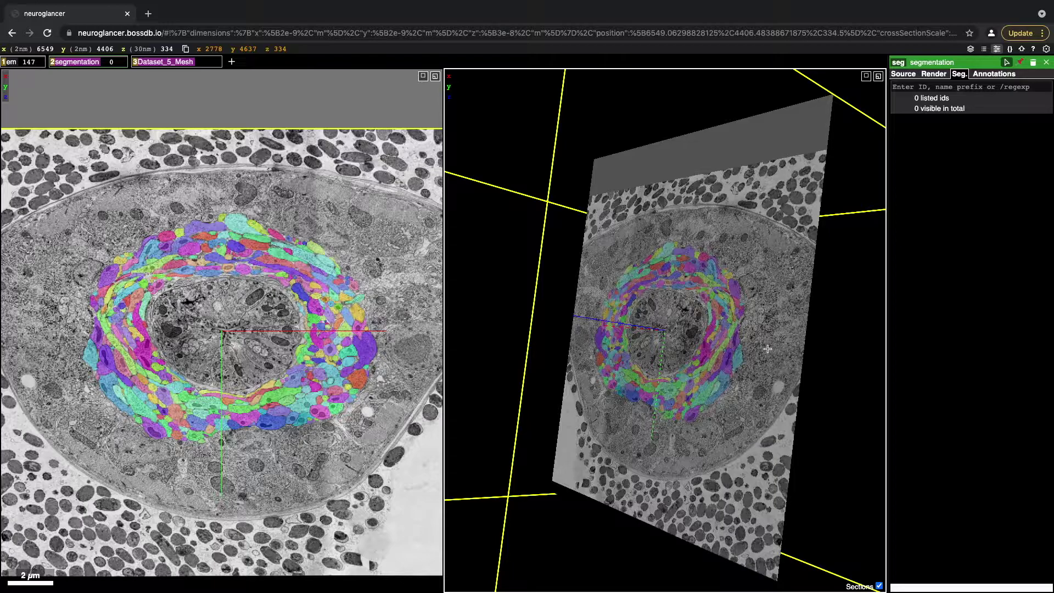
pyautogui.doubleClick(296, 255)
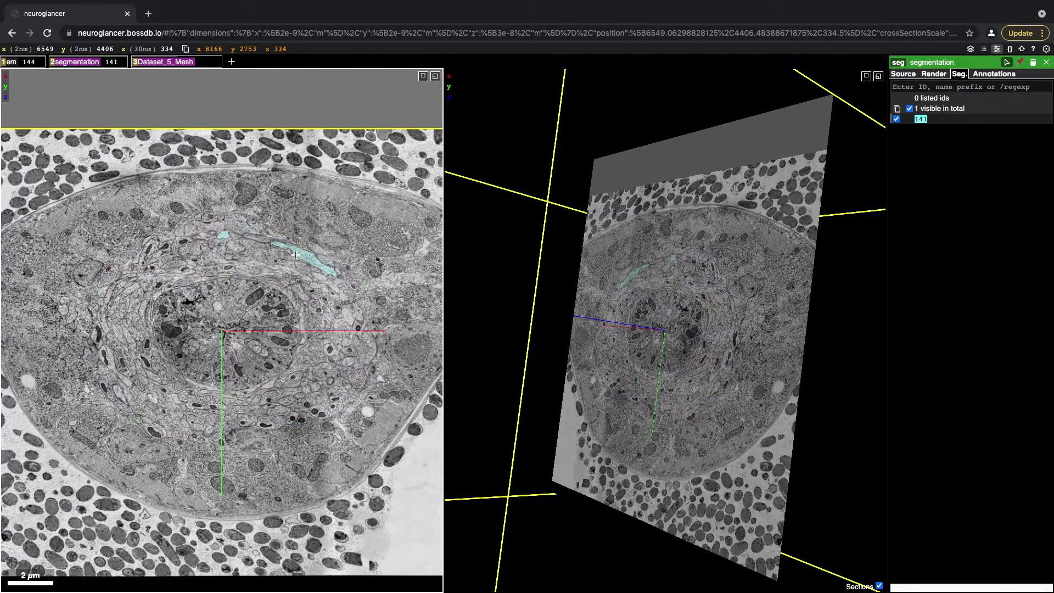
pyautogui.doubleClick(216, 258)
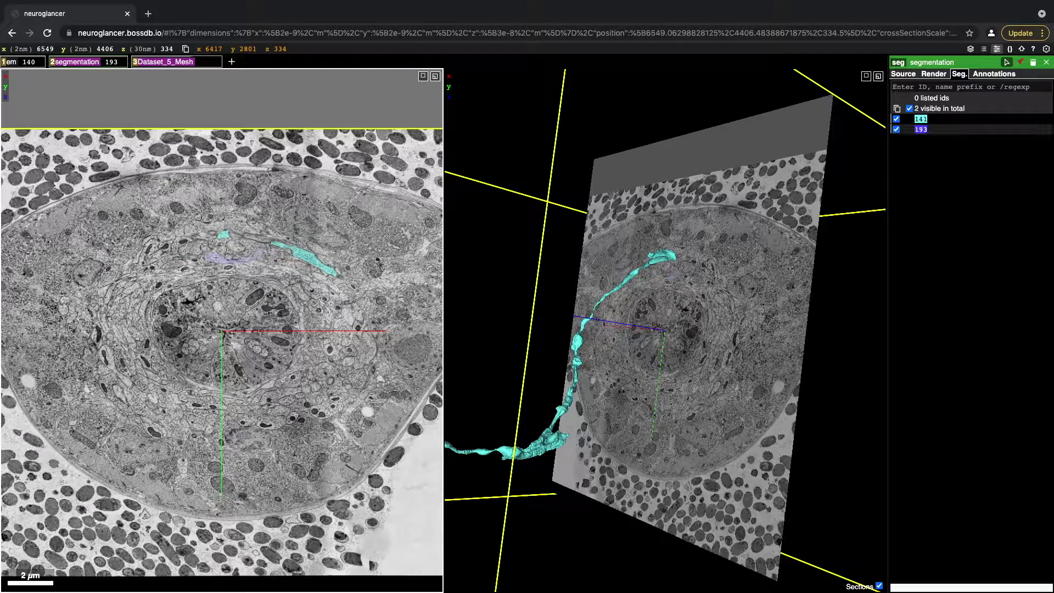
pyautogui.doubleClick(175, 262)
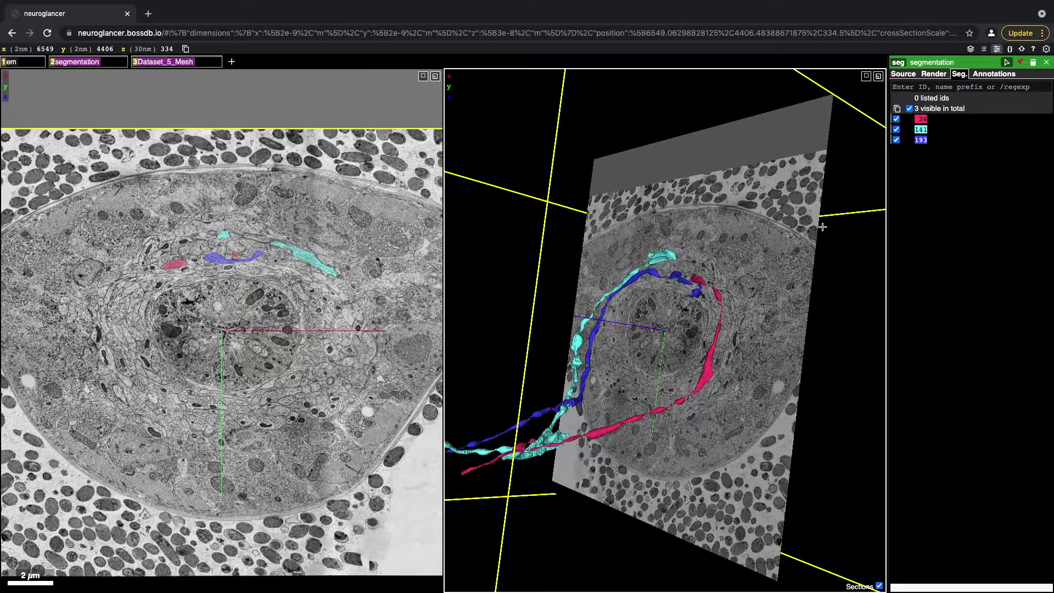
pyautogui.click(984, 48)
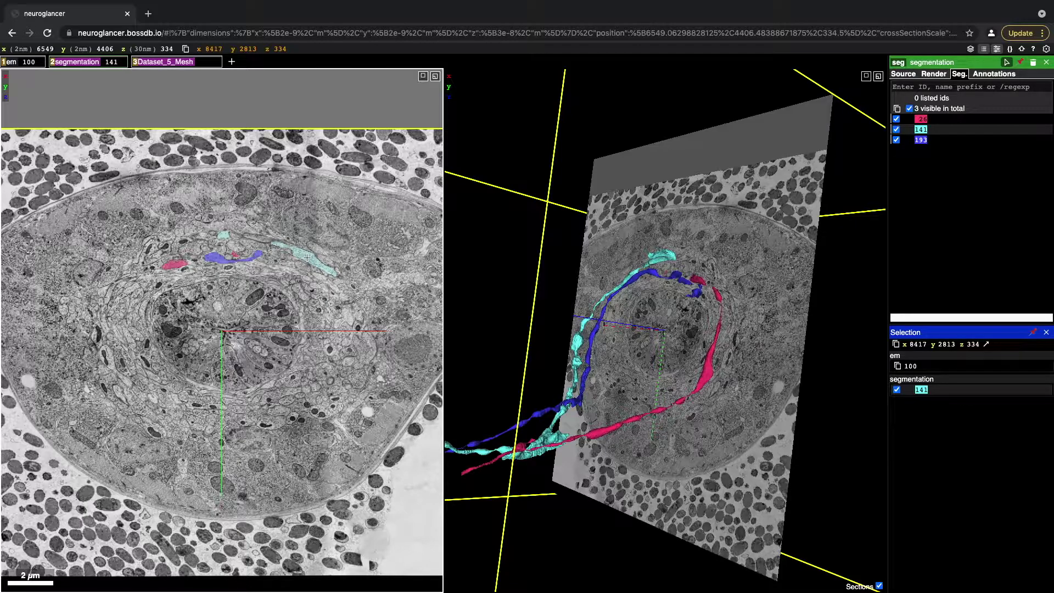
# Show the Help panel listing the global key bindings.
pyautogui.click(1034, 49)
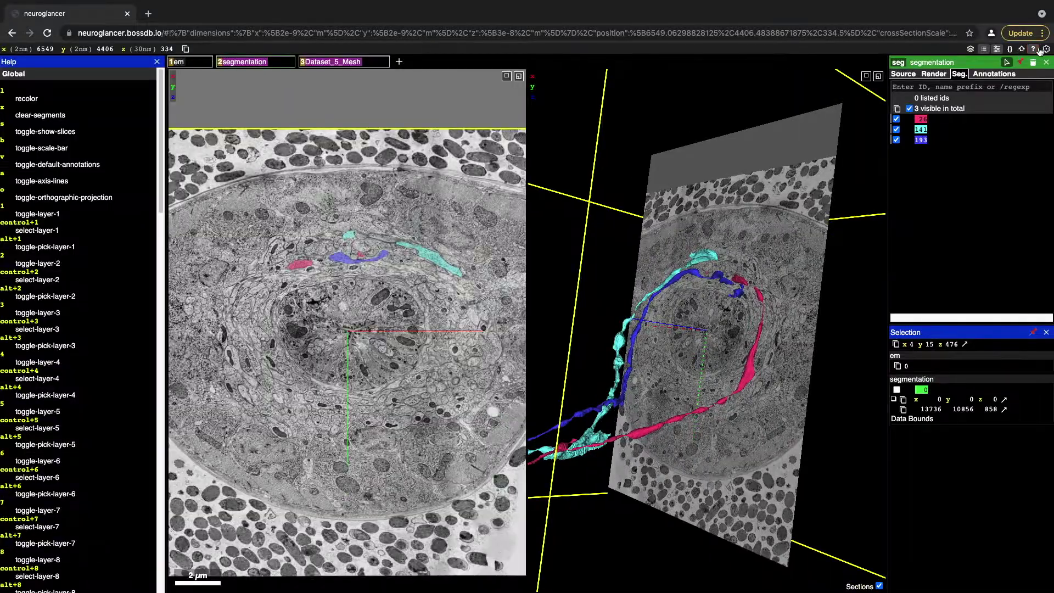